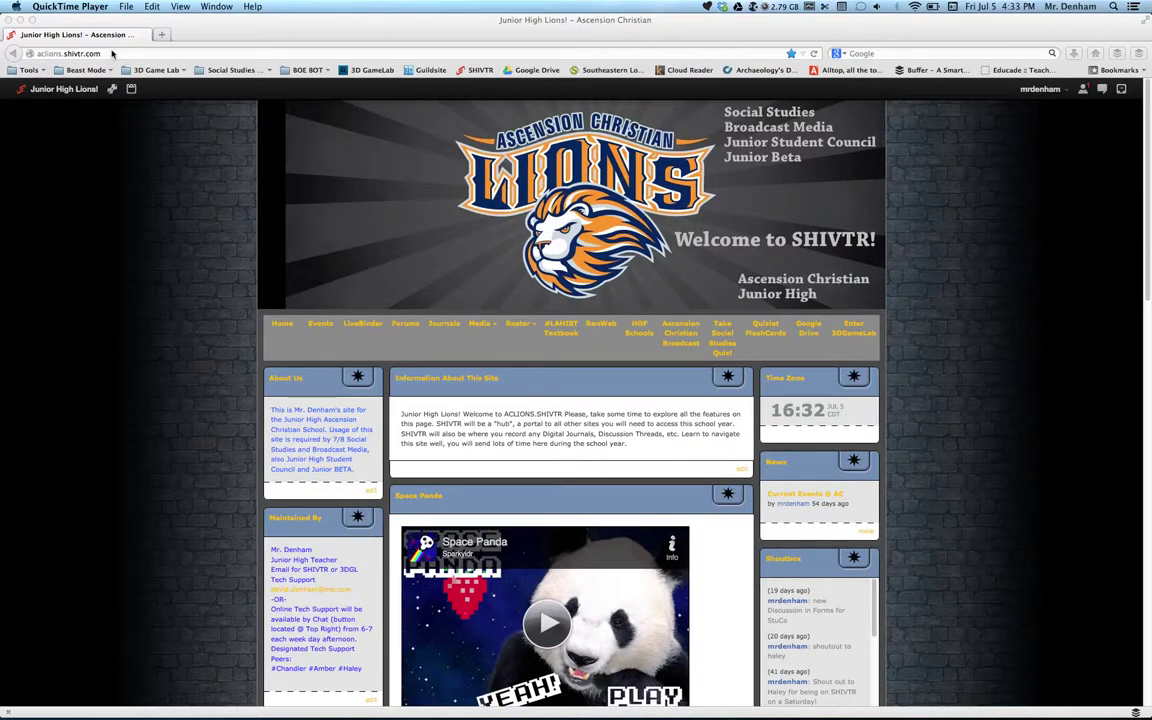
Go to google from the address bar and open the Google Accounts sign-in page
left_click(104, 52)
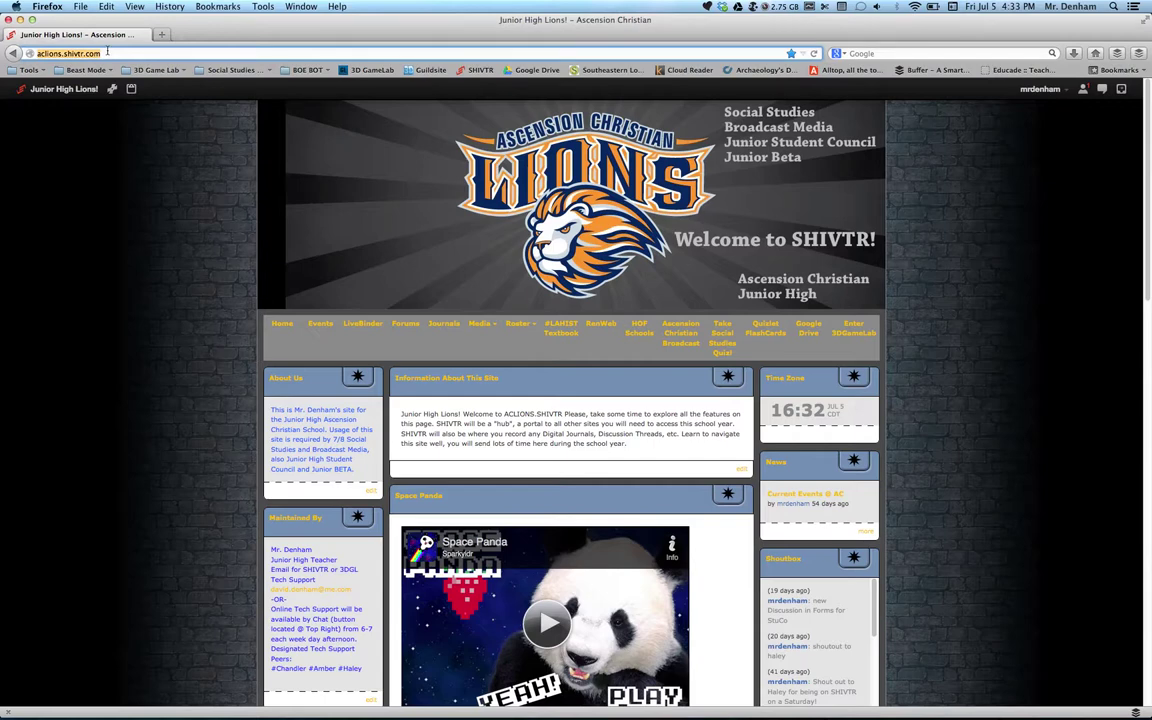
type("goog")
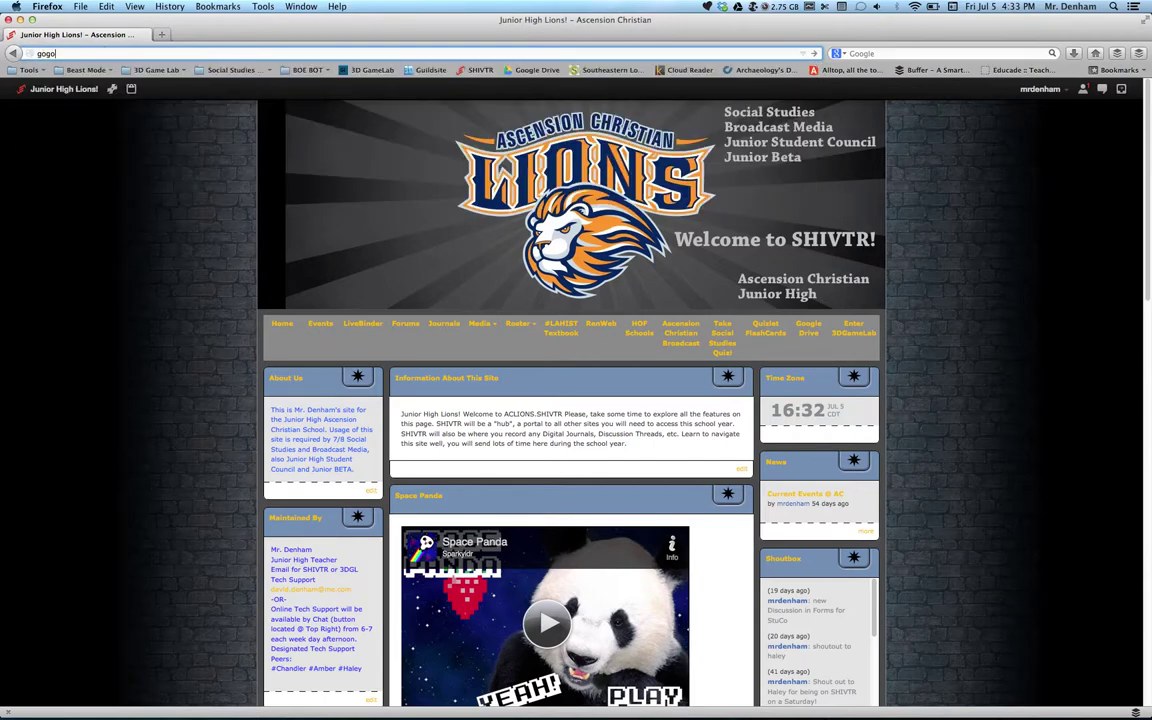
type("le.com/")
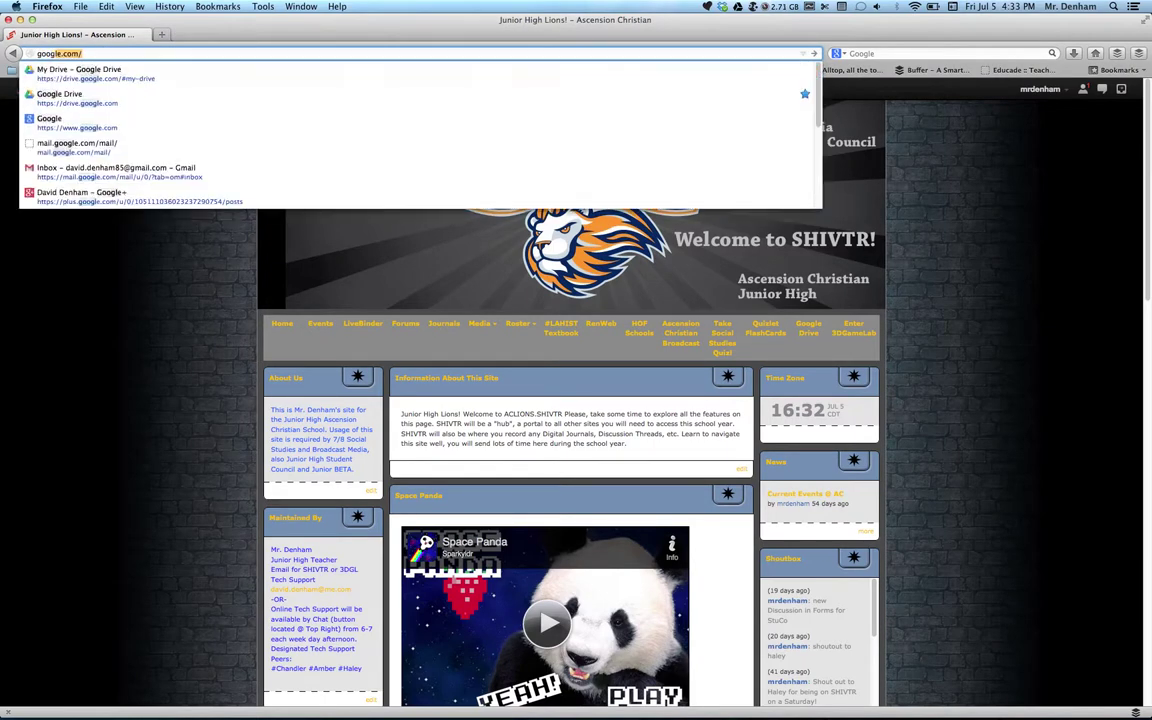
key("Return")
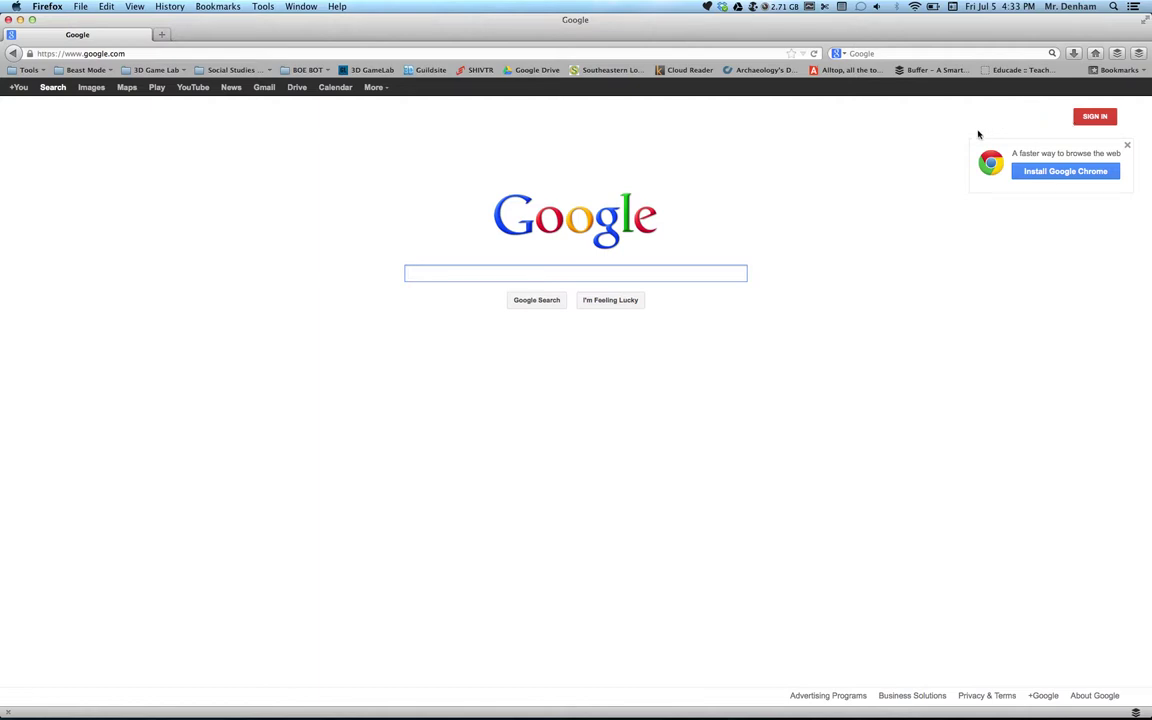
left_click(1095, 117)
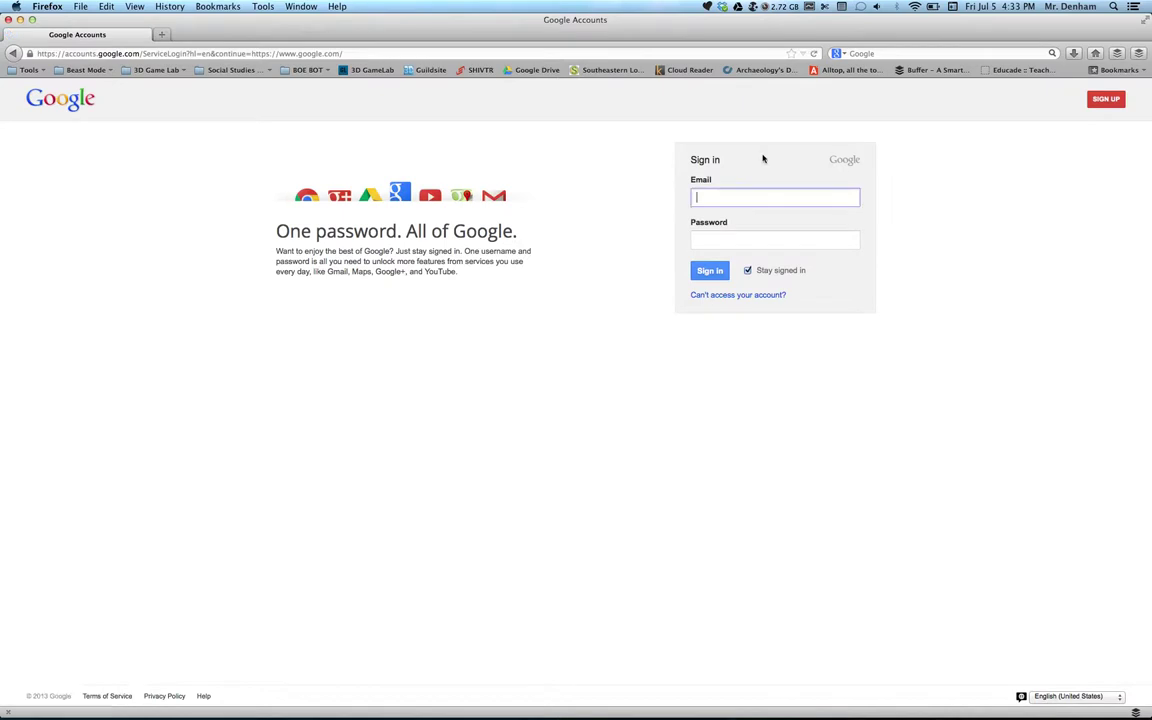
Fill in a saved account email, then clear both the email and password fields
left_click(714, 194)
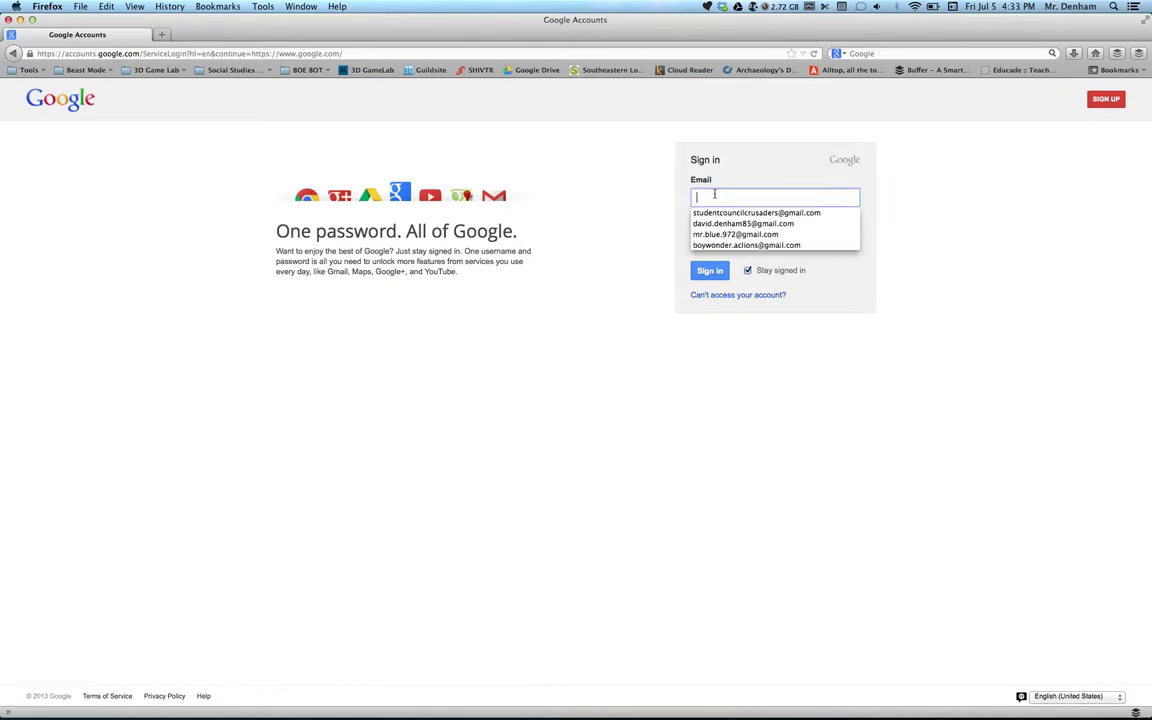
left_click(745, 223)
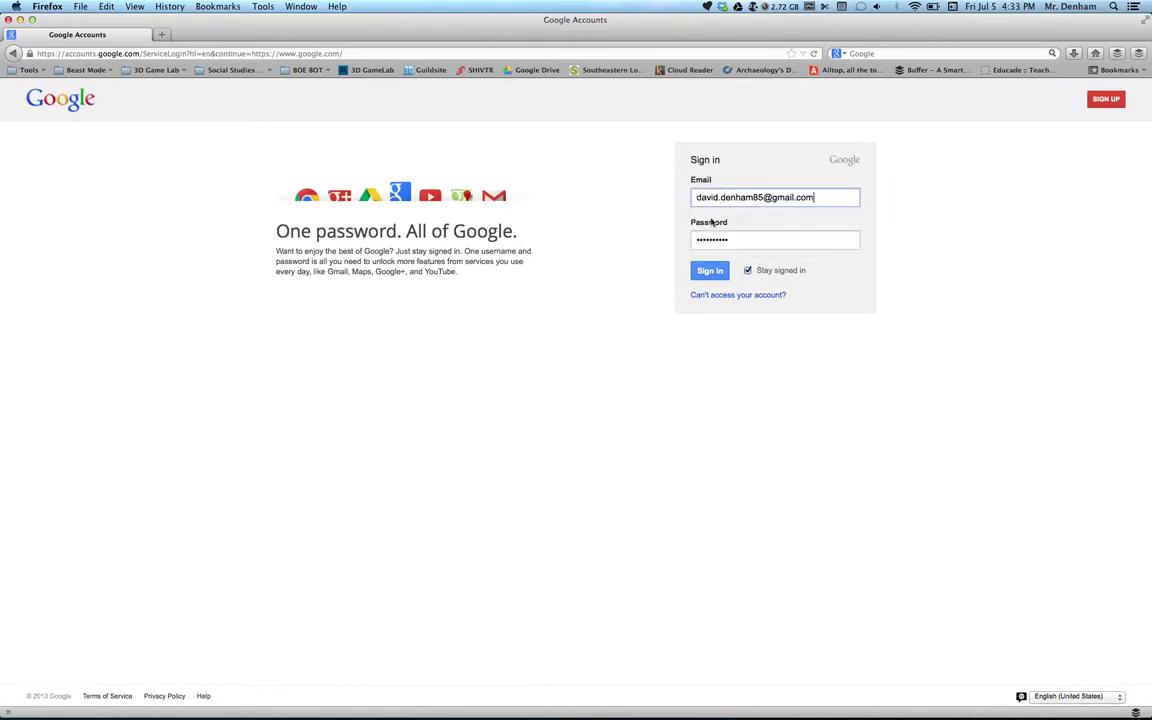
triple_click(758, 197)
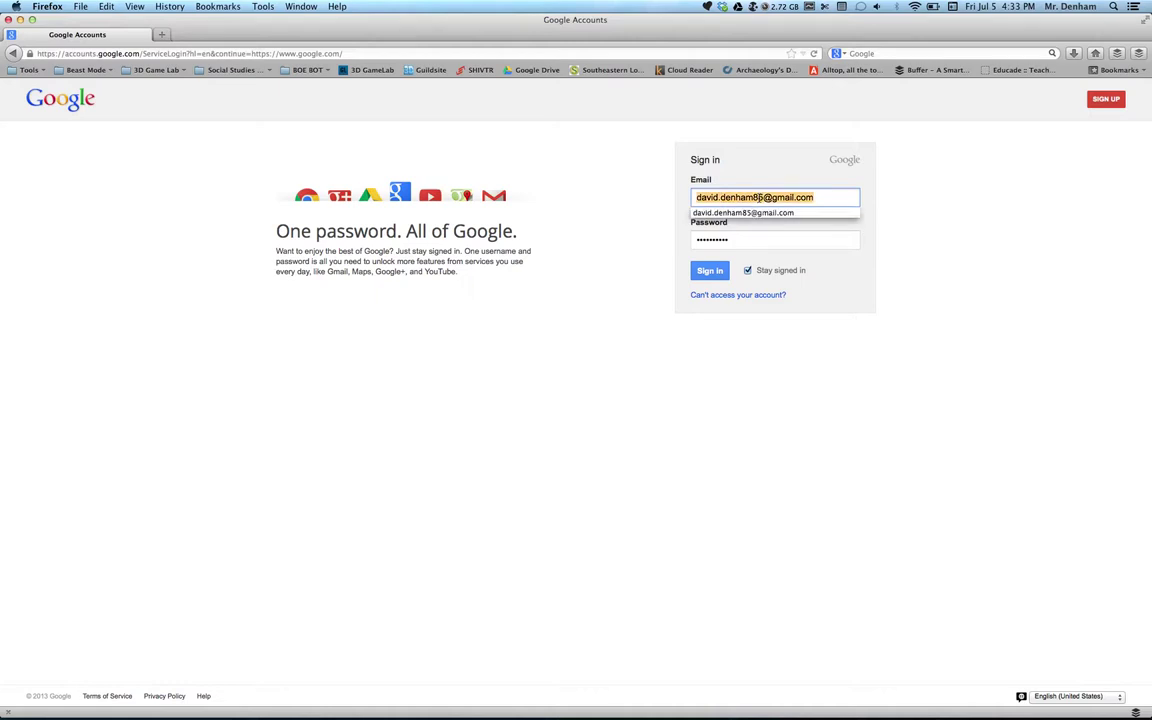
triple_click(758, 197)
triple_click(758, 197)
key("BackSpace")
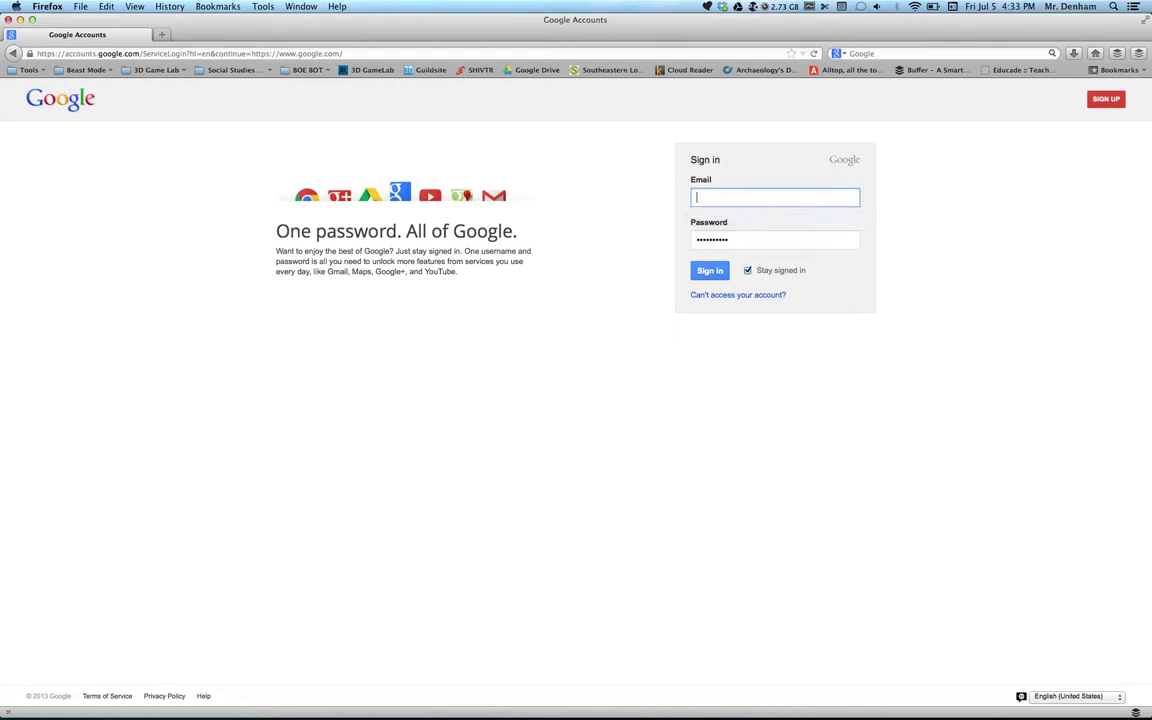
triple_click(725, 243)
key("BackSpace")
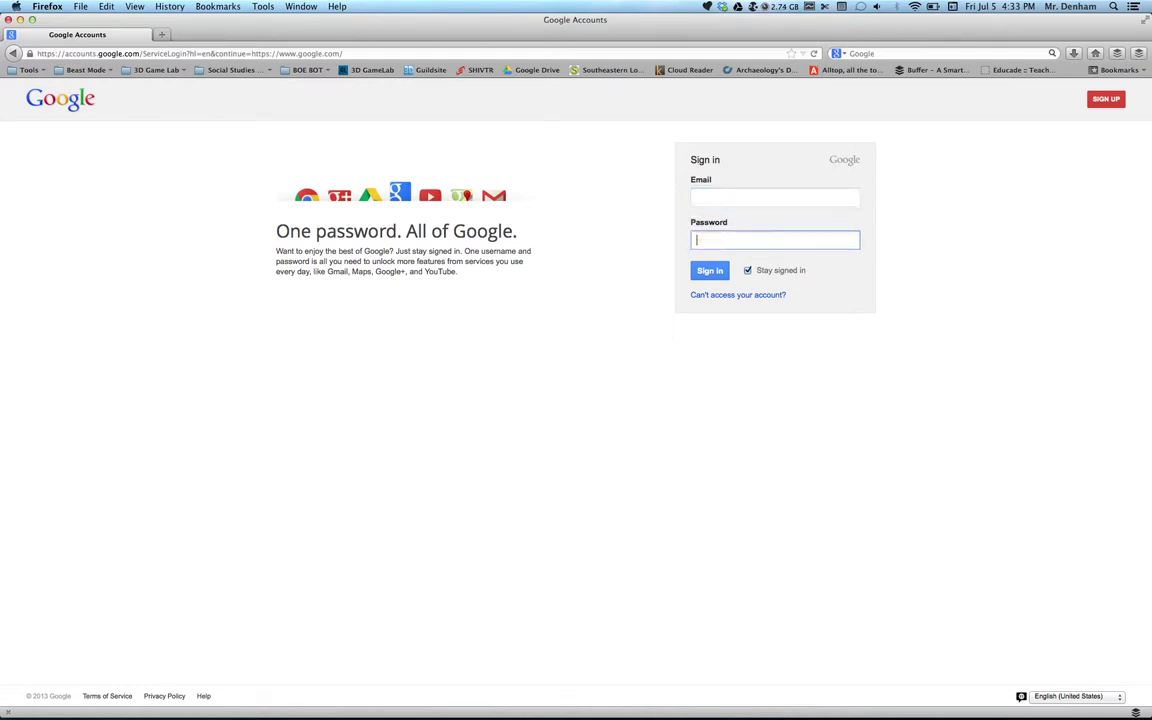
Re-enter the account email from its autocomplete suggestion and type a fresh password
left_click(719, 197)
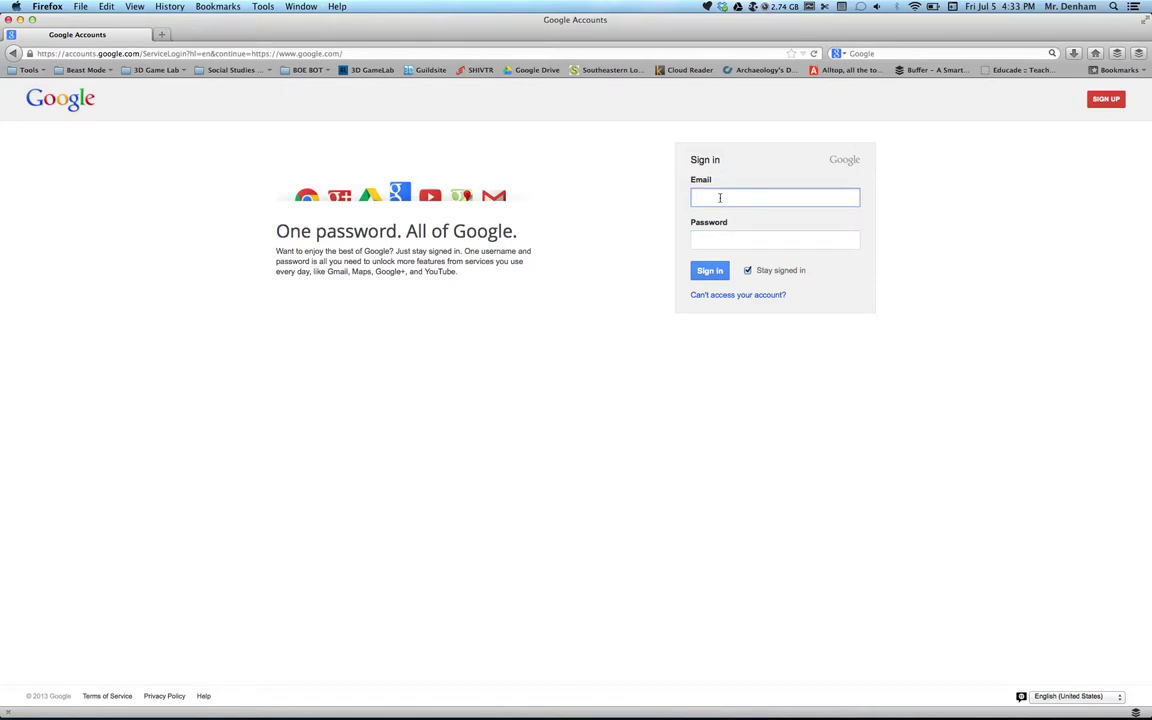
type("david")
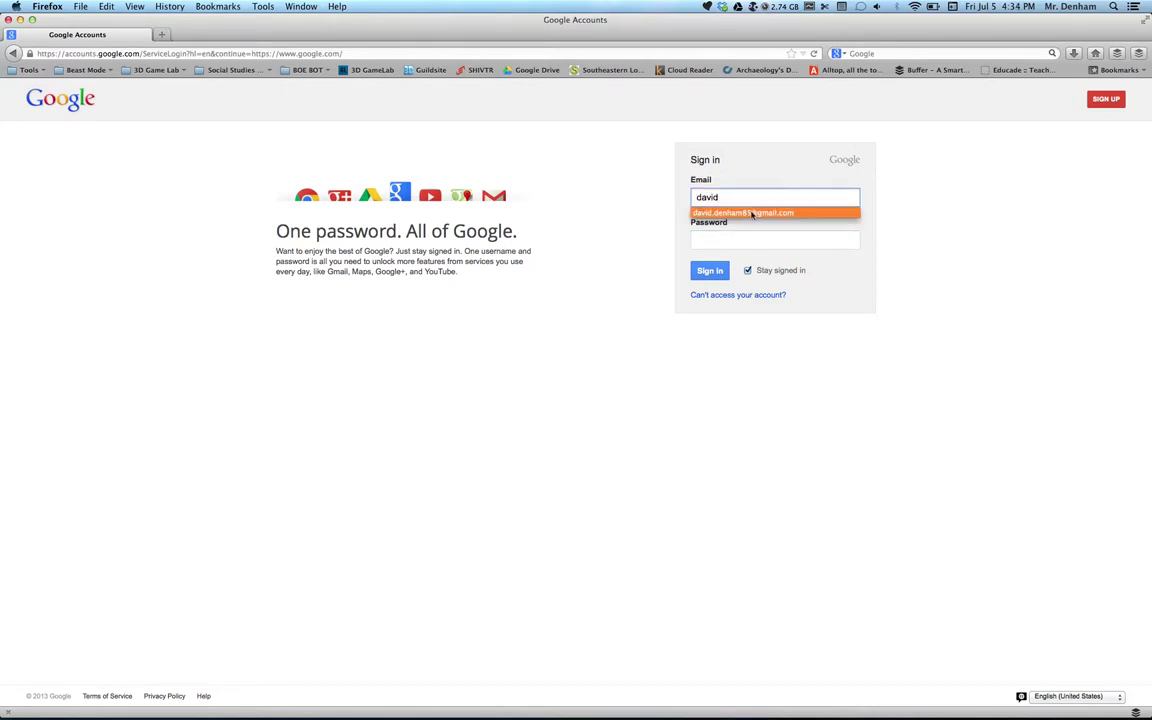
left_click(753, 214)
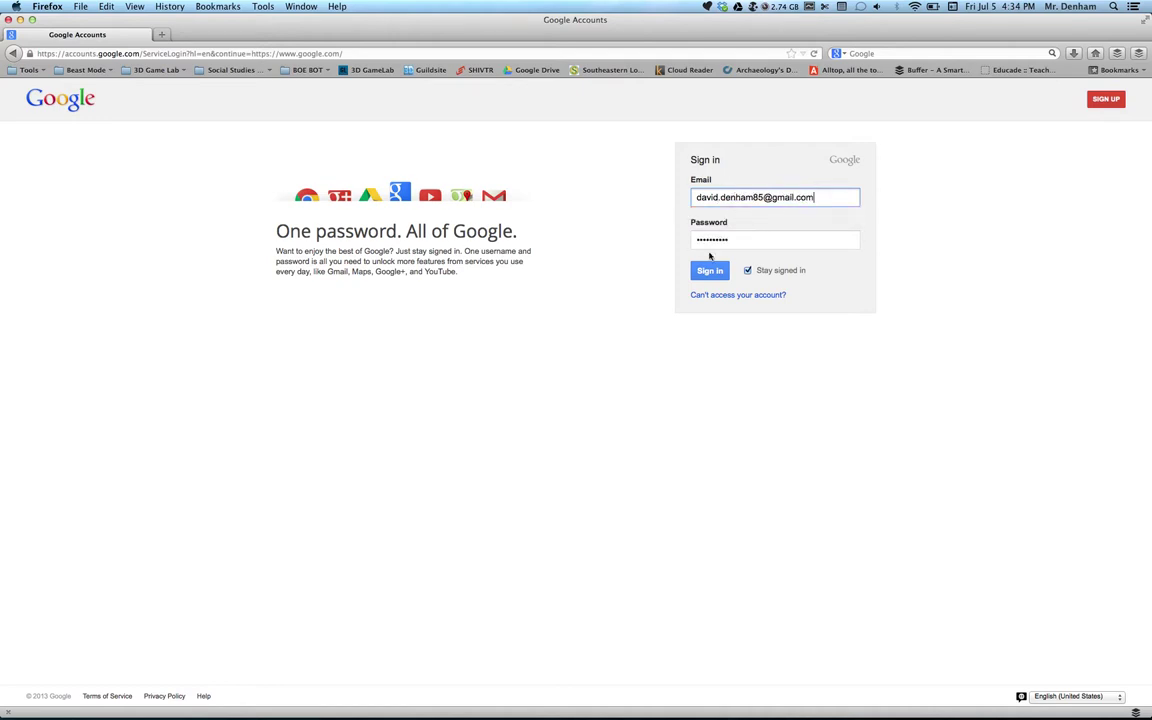
double_click(729, 238)
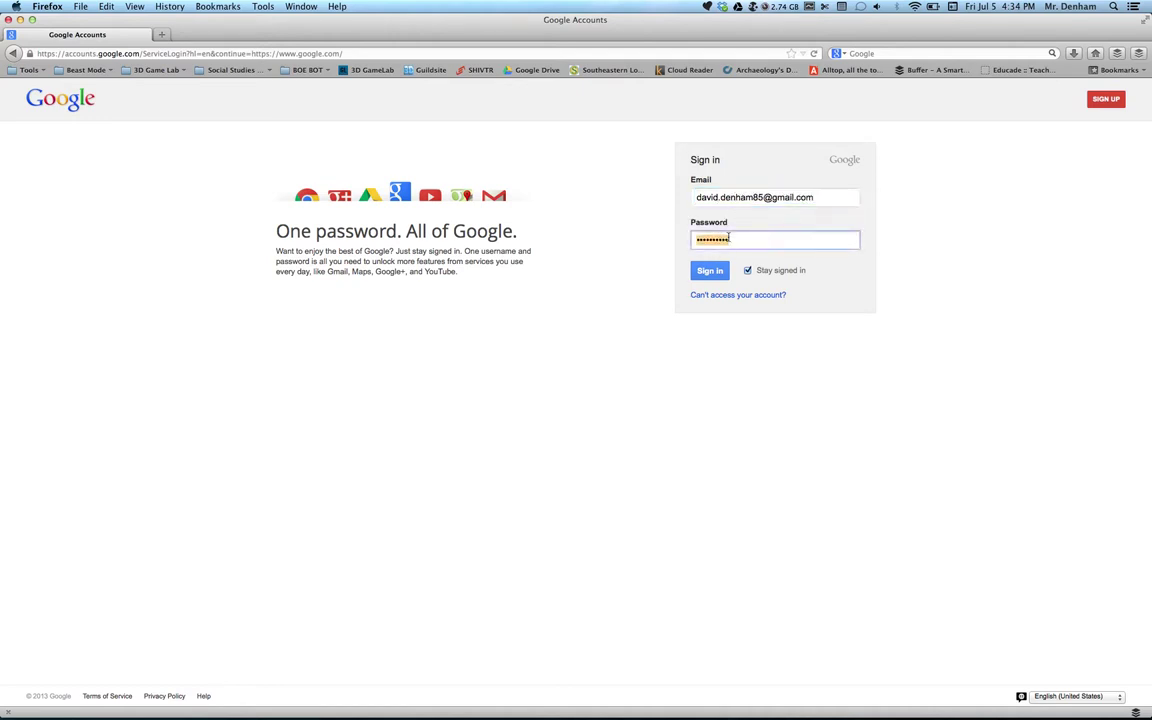
key("BackSpace")
type("••••••••••")
left_click(748, 271)
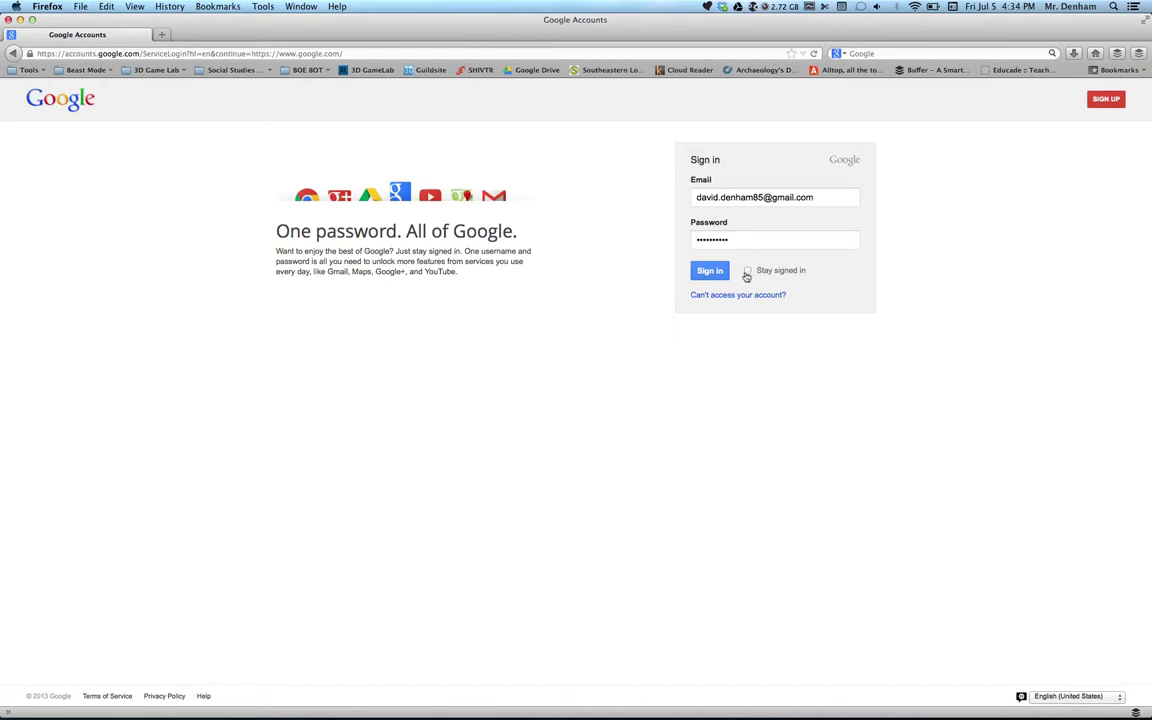
left_click(748, 271)
Submit the sign-in, check the account summary card, and open the Google+ notifications
left_click(708, 272)
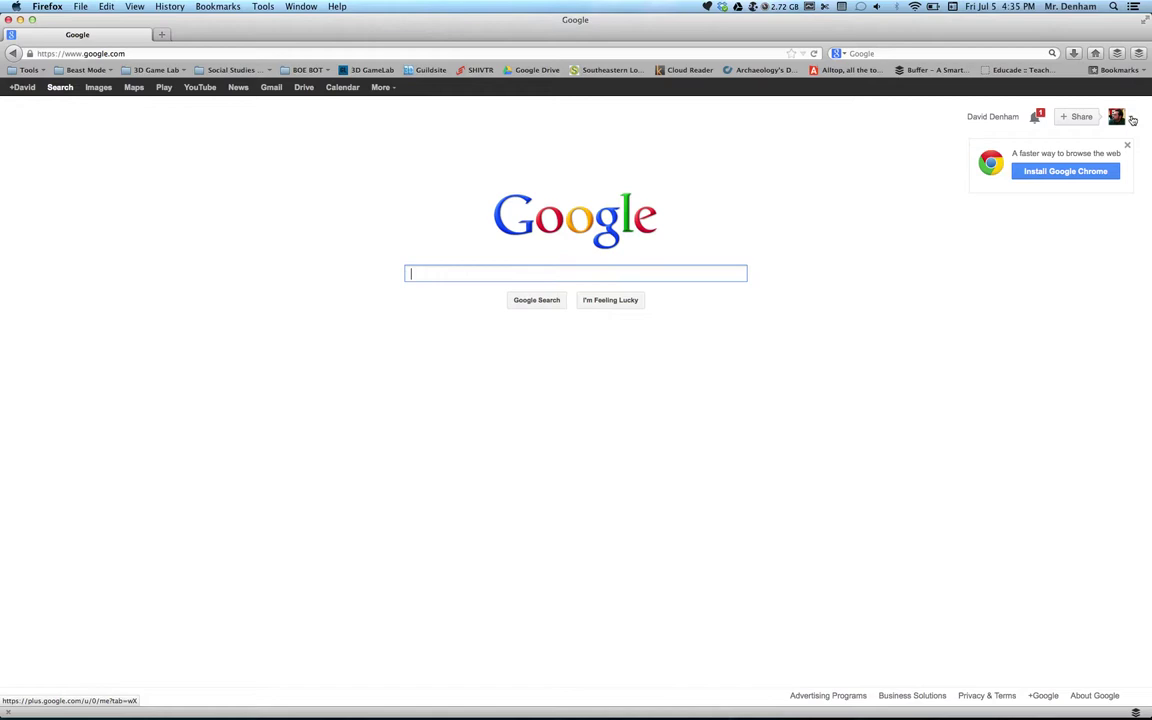
left_click(1117, 120)
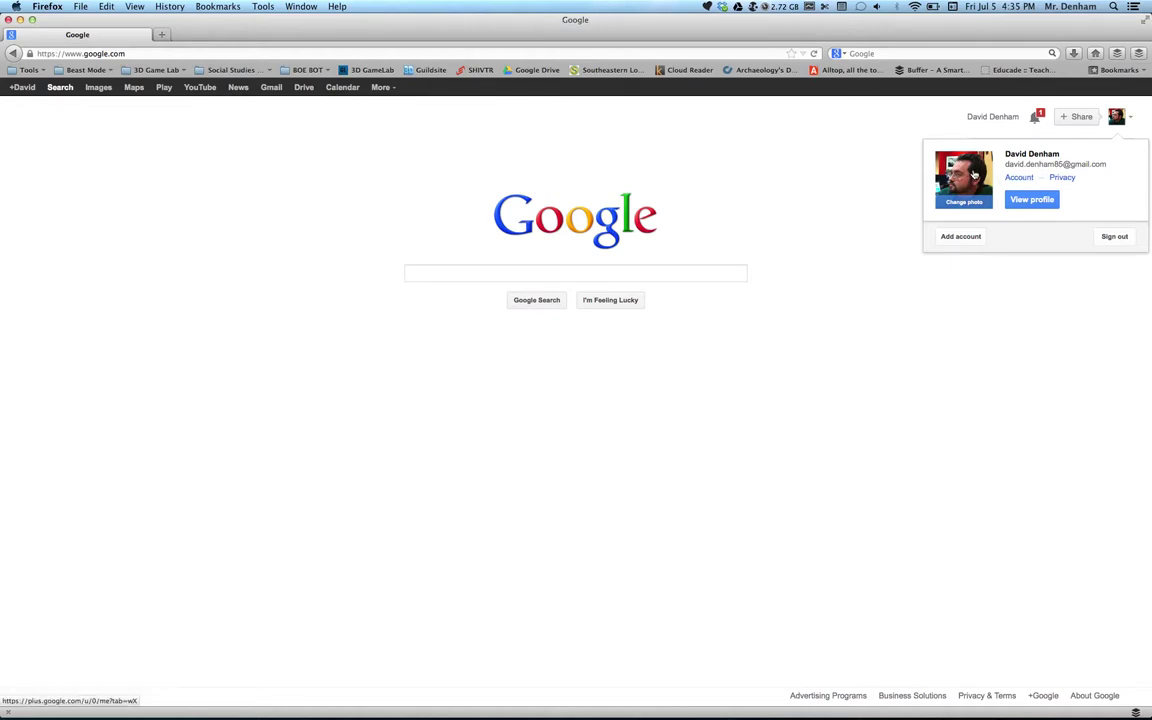
left_click(1129, 117)
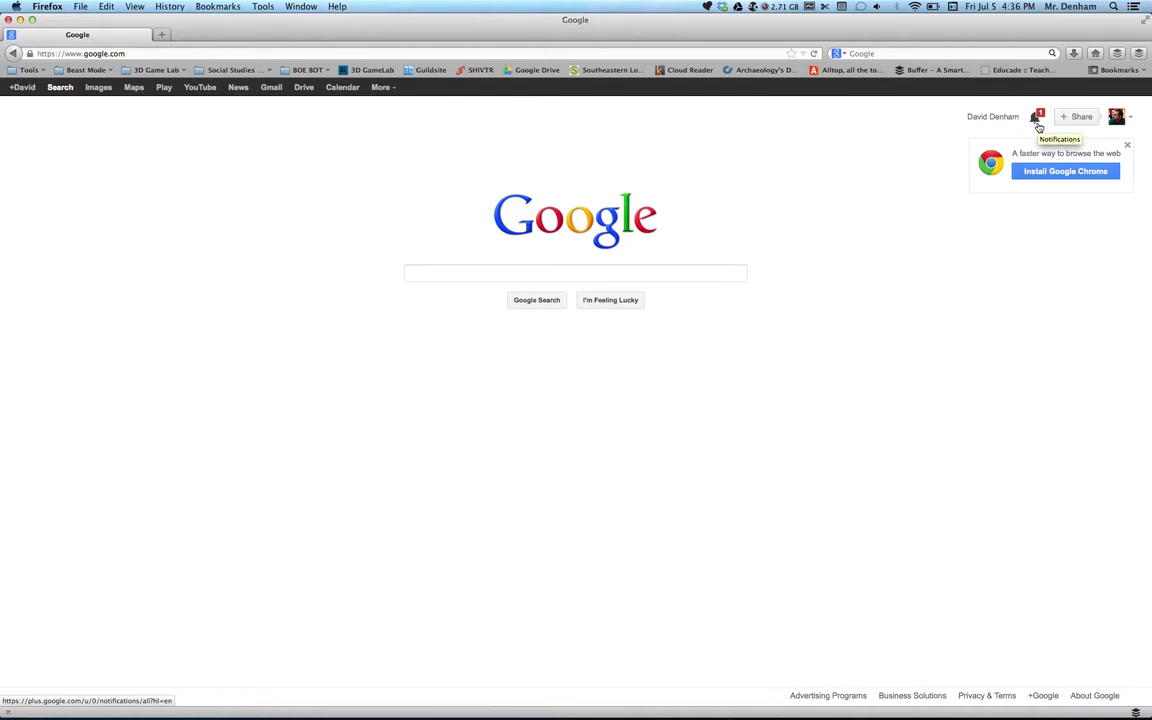
left_click(1036, 126)
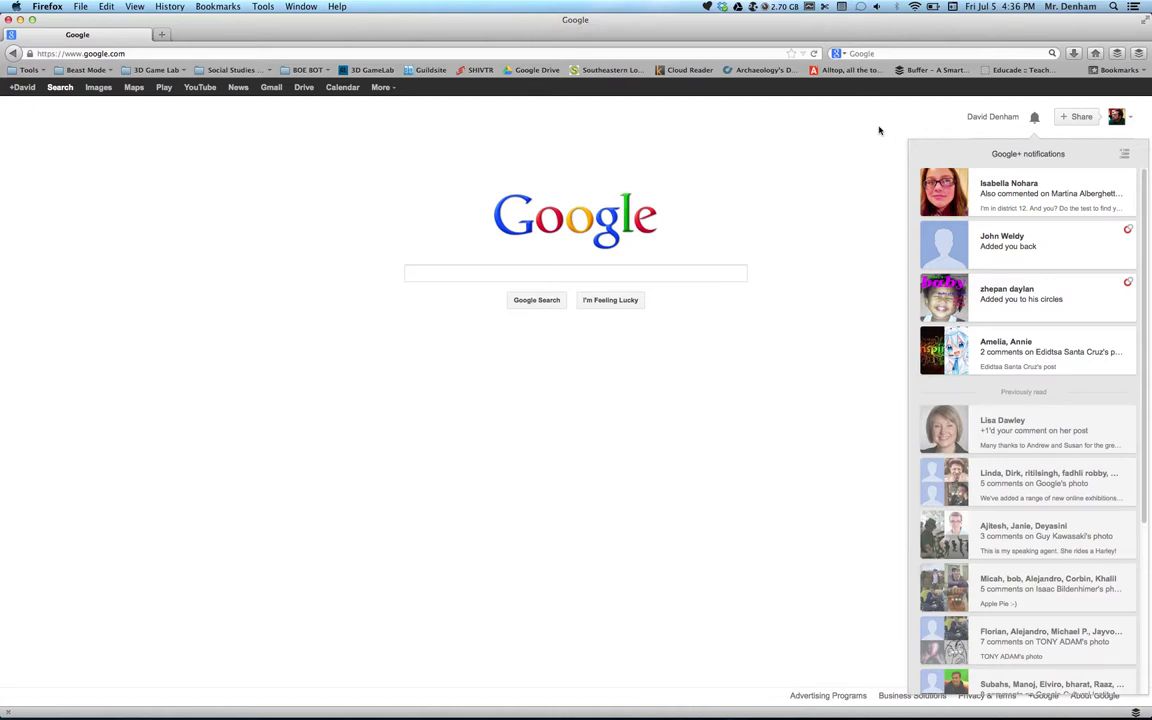
Close the Google+ notifications panel and briefly open and close the More services list
left_click(869, 125)
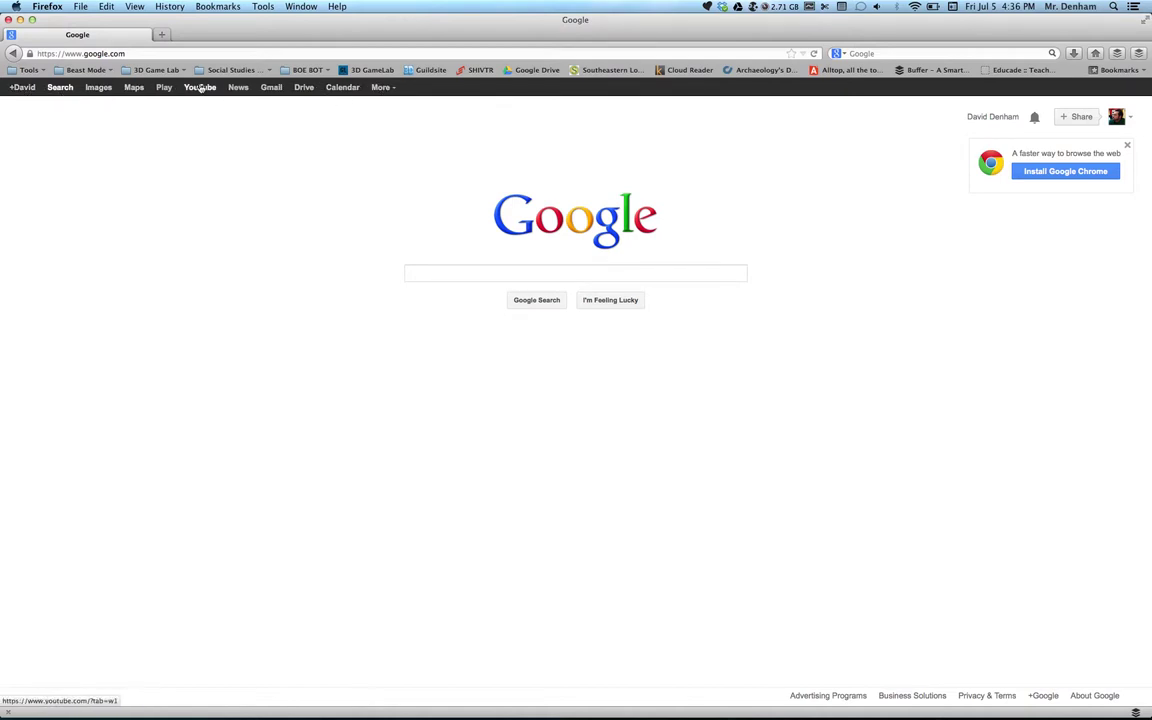
left_click(384, 88)
left_click(391, 89)
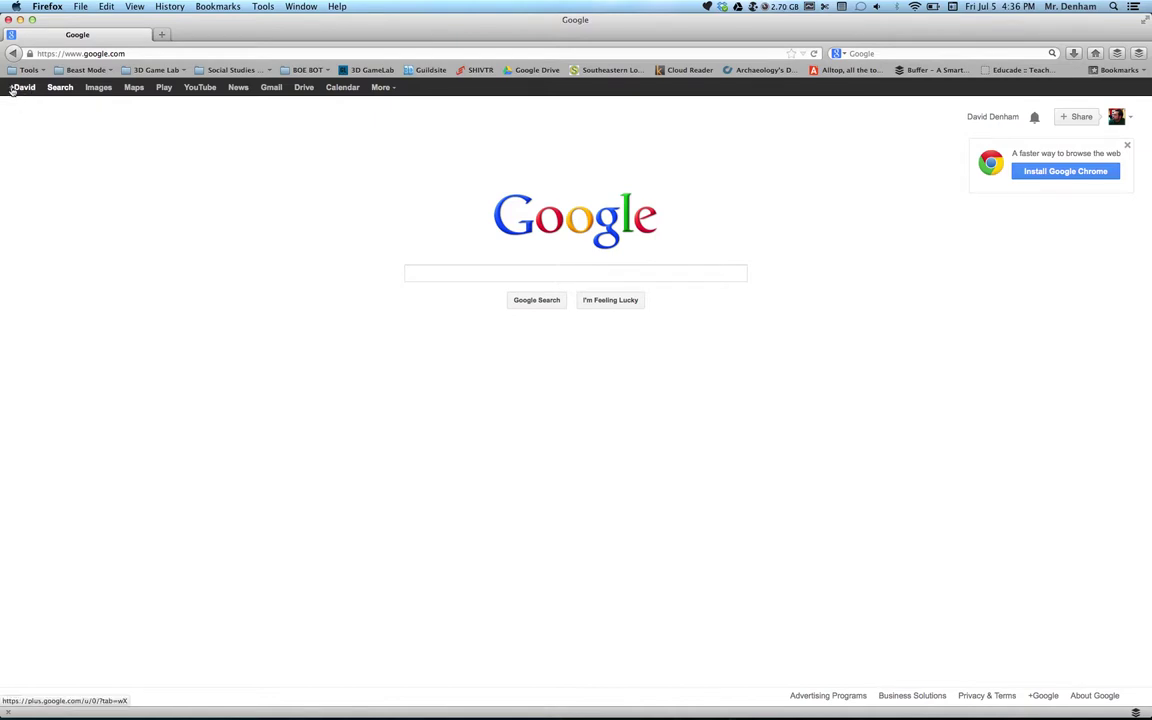
Open the account's Google+ home stream, reload it, and scroll through its posts
left_click(28, 89)
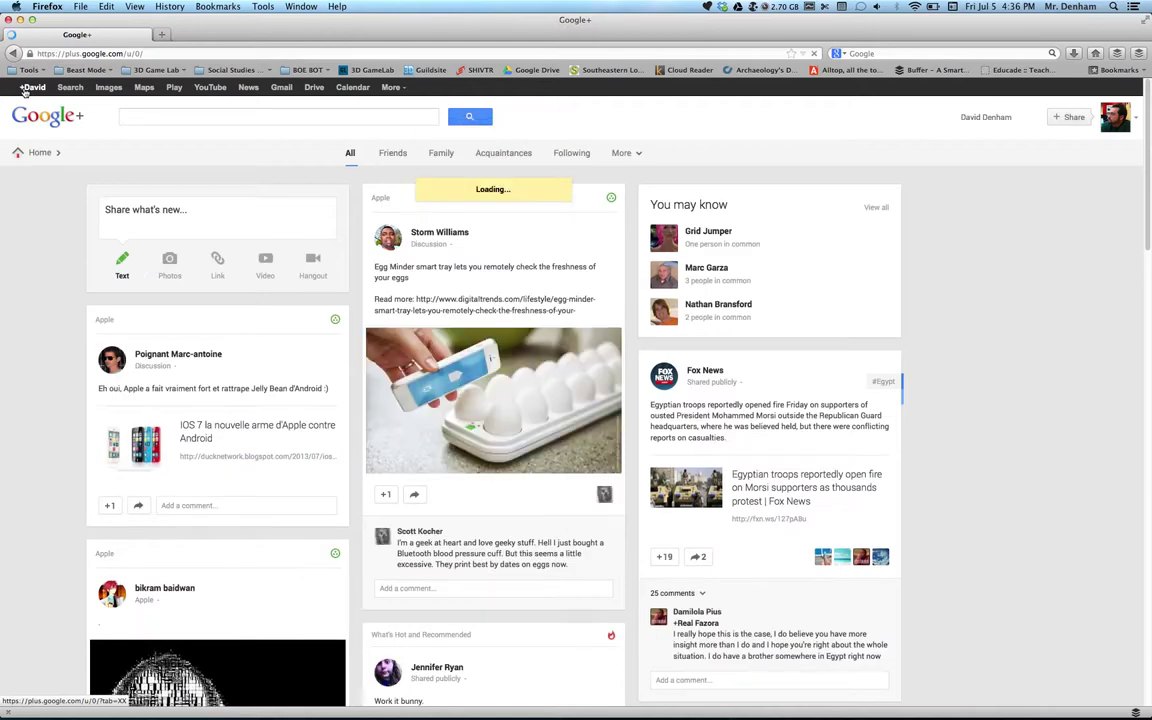
left_click(24, 90)
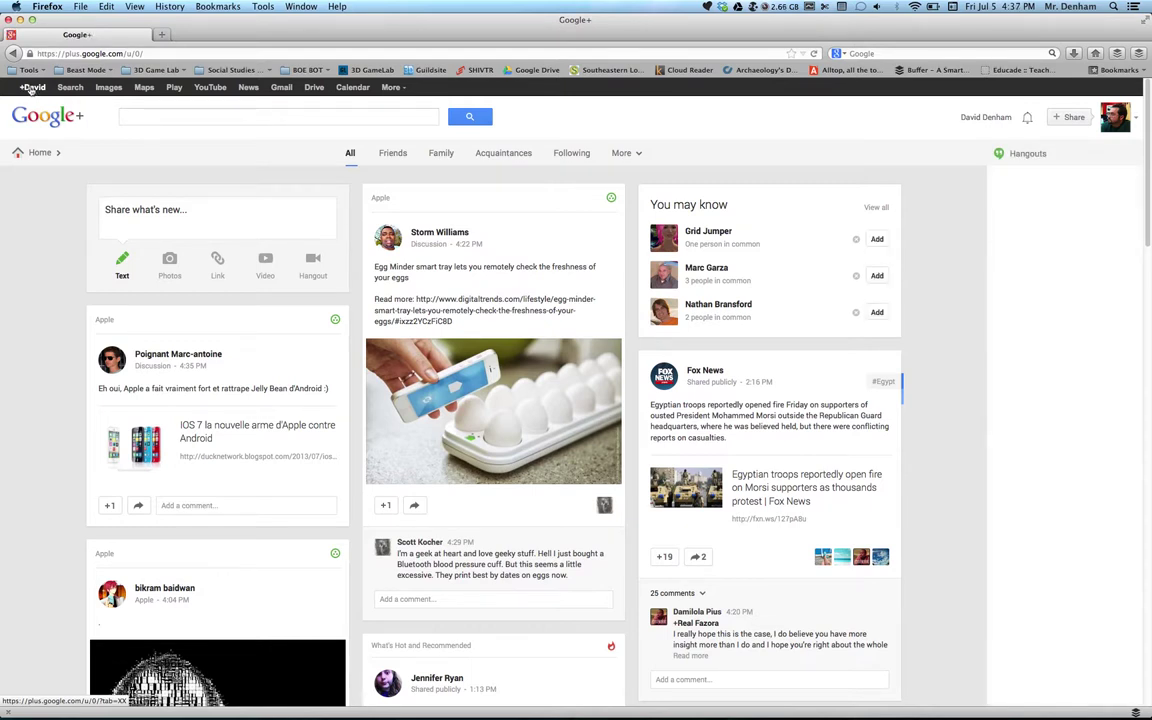
left_click(32, 88)
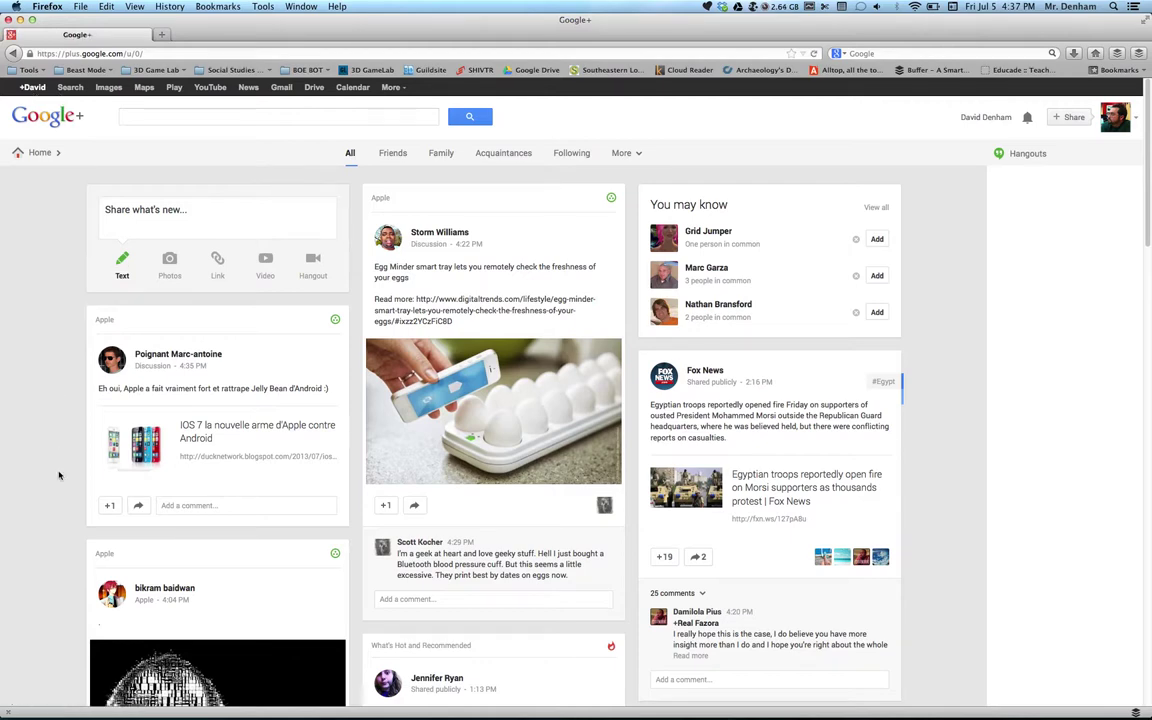
scroll(60, 470, "down", 3)
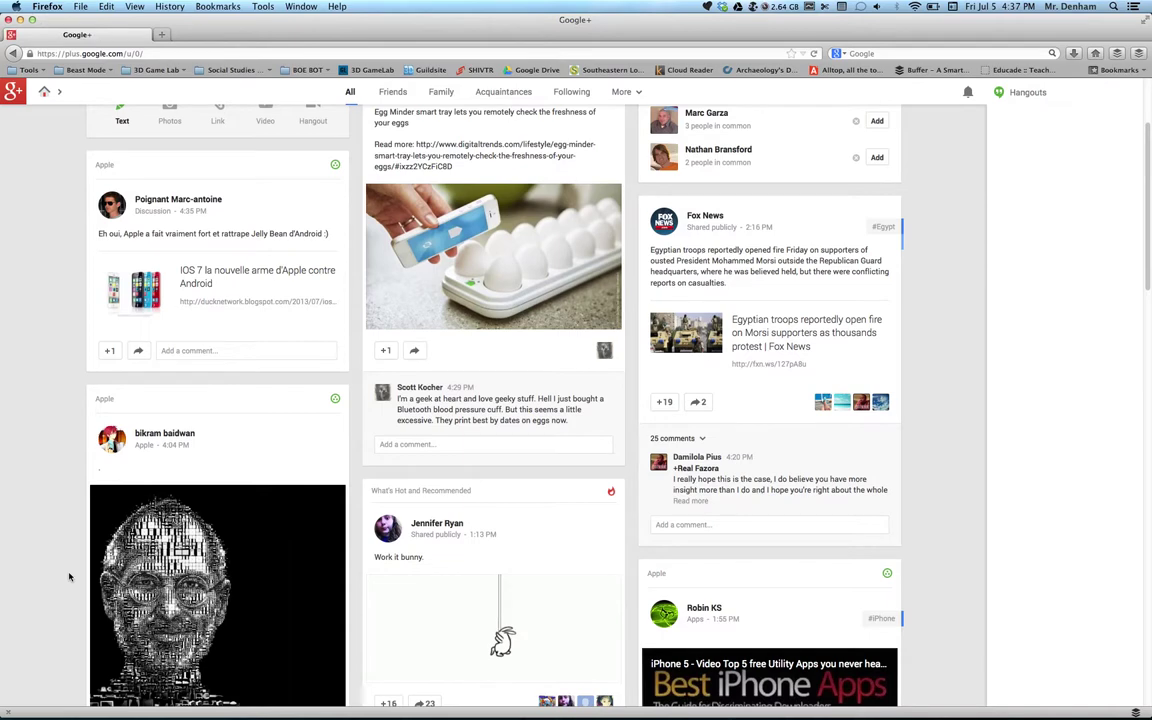
scroll(69, 577, "down", 1)
scroll(70, 577, "down", 3)
scroll(80, 450, "up", 10)
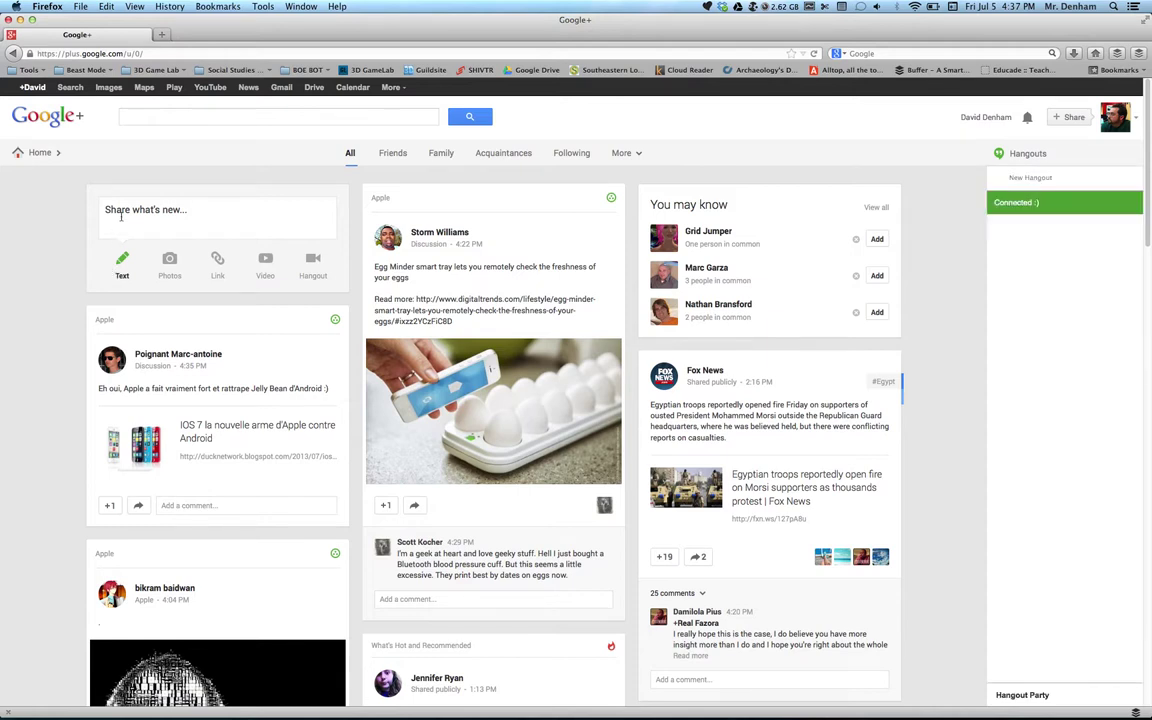
scroll(55, 247, "down", 1)
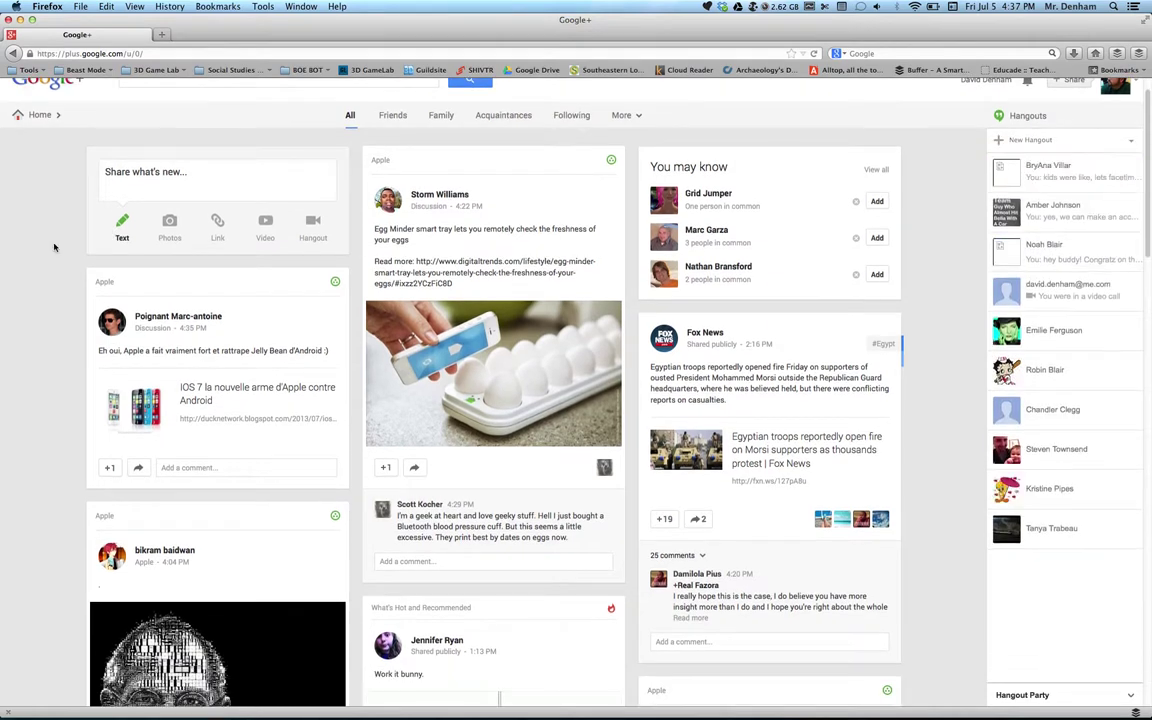
scroll(55, 247, "up", 1)
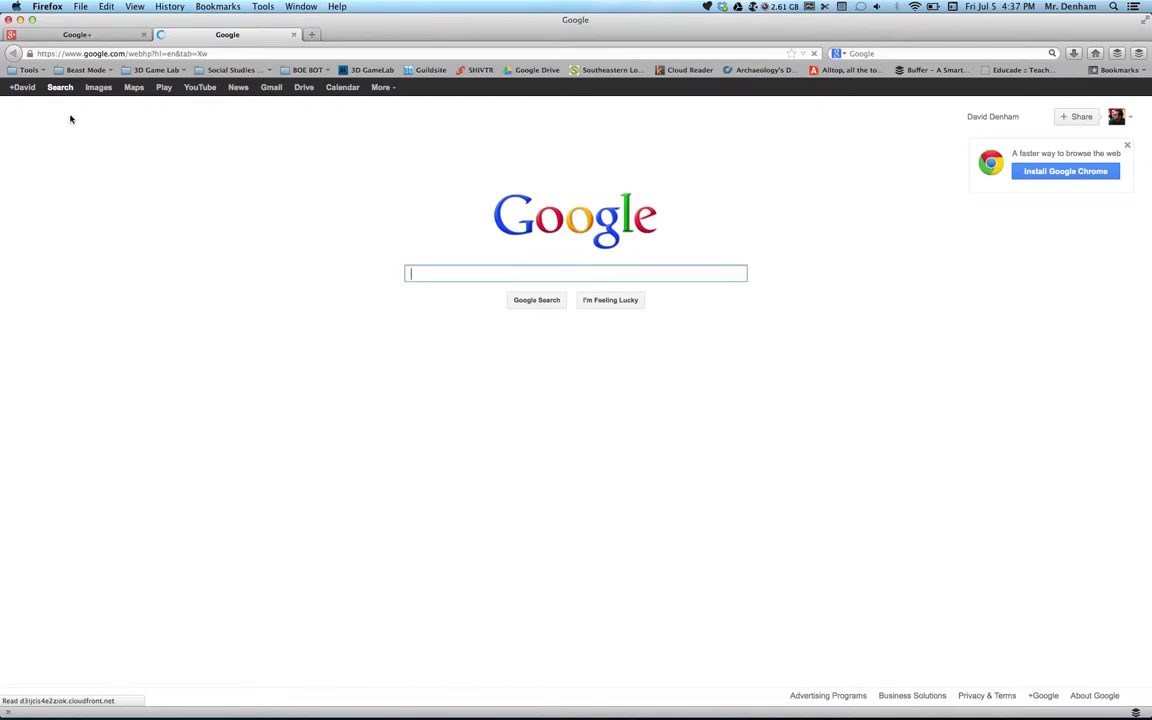
Open the Google web search homepage from Search in the black Google bar
left_click(58, 87)
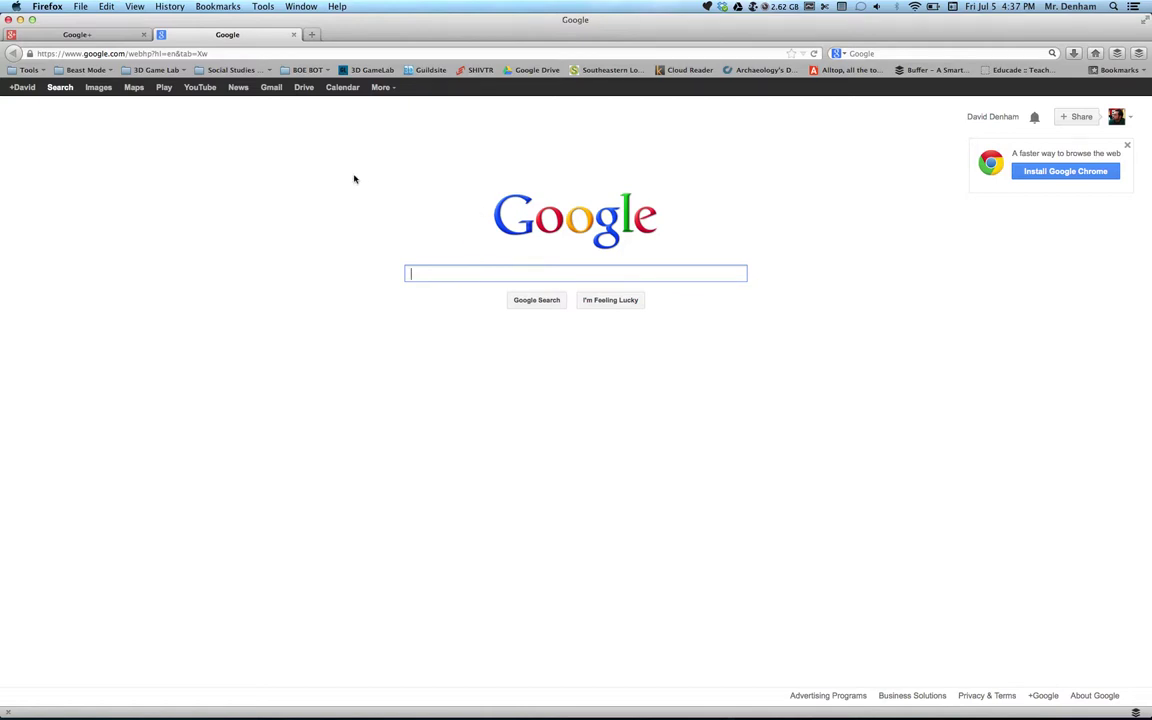
Run a Google Images search for chromebook
left_click(98, 88)
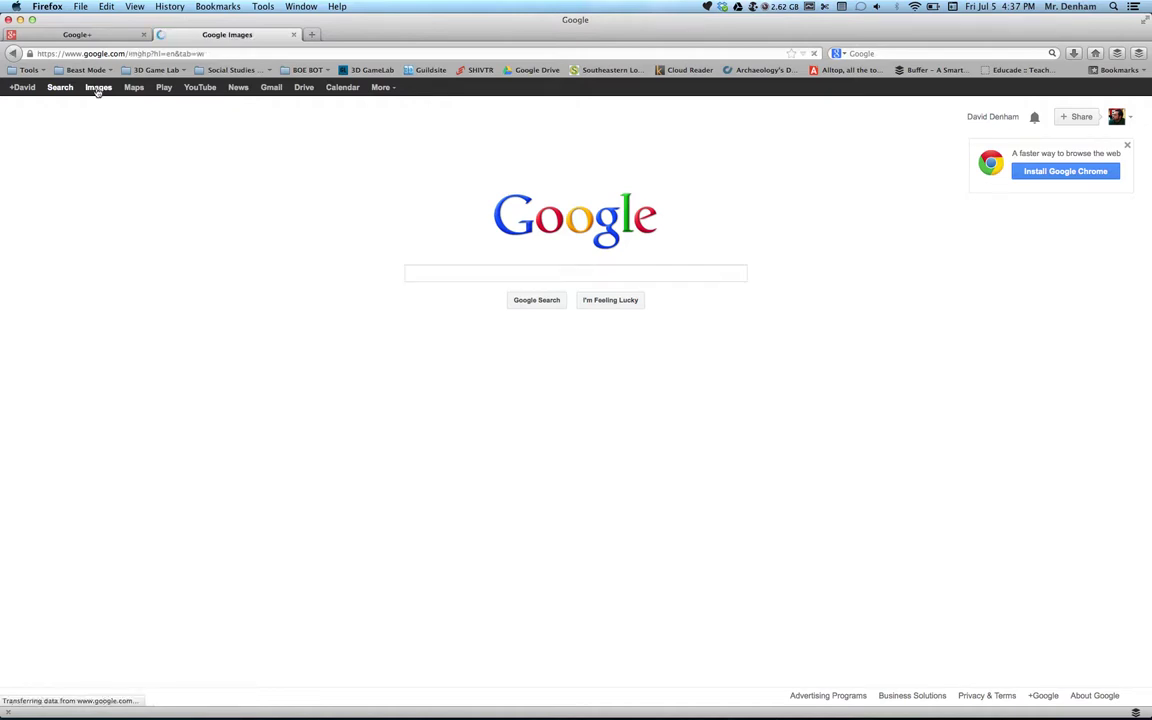
left_click(116, 89)
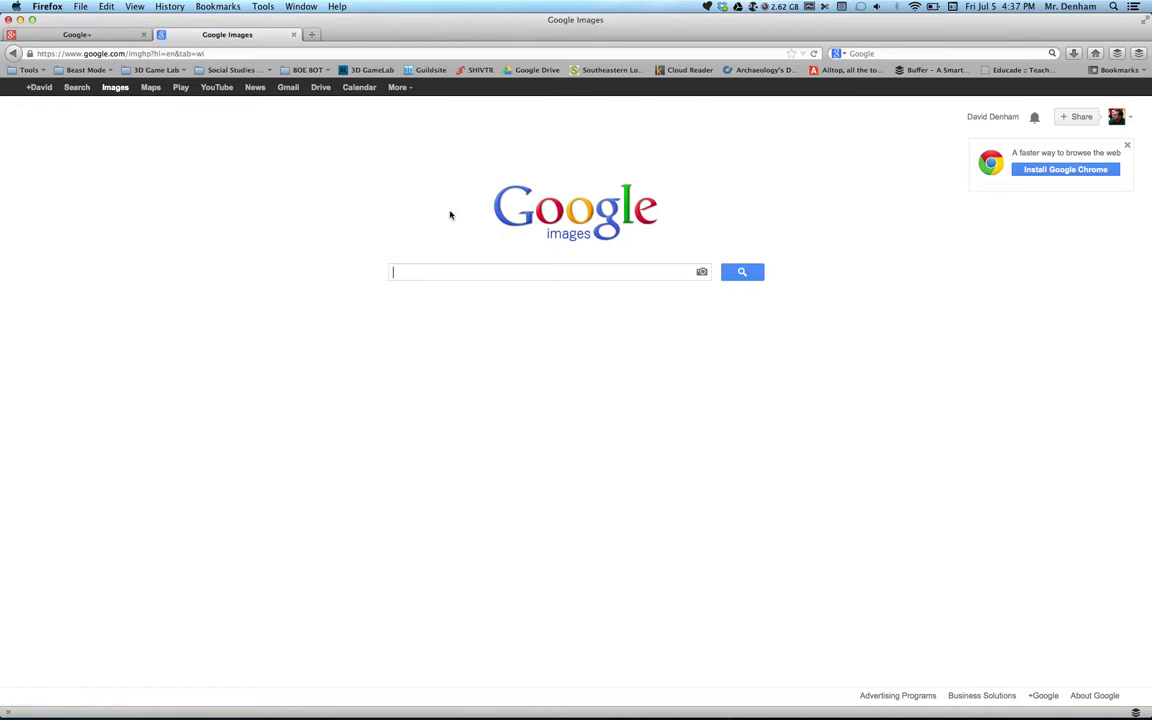
right_click(421, 270)
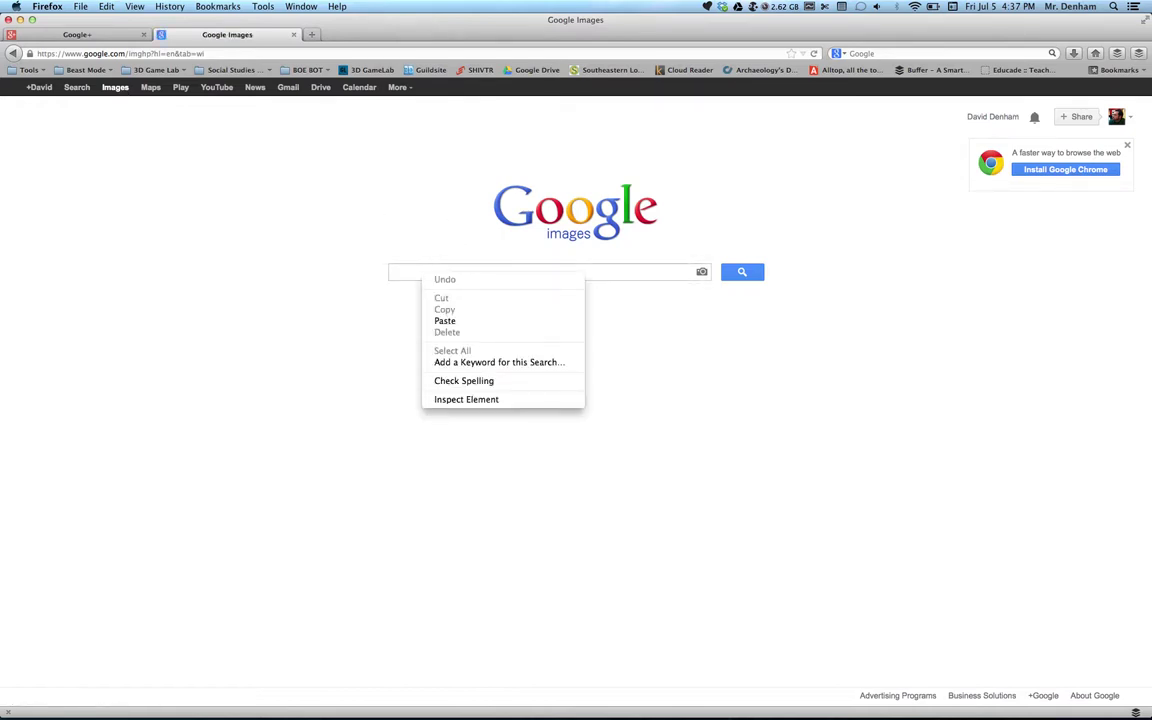
left_click(402, 274)
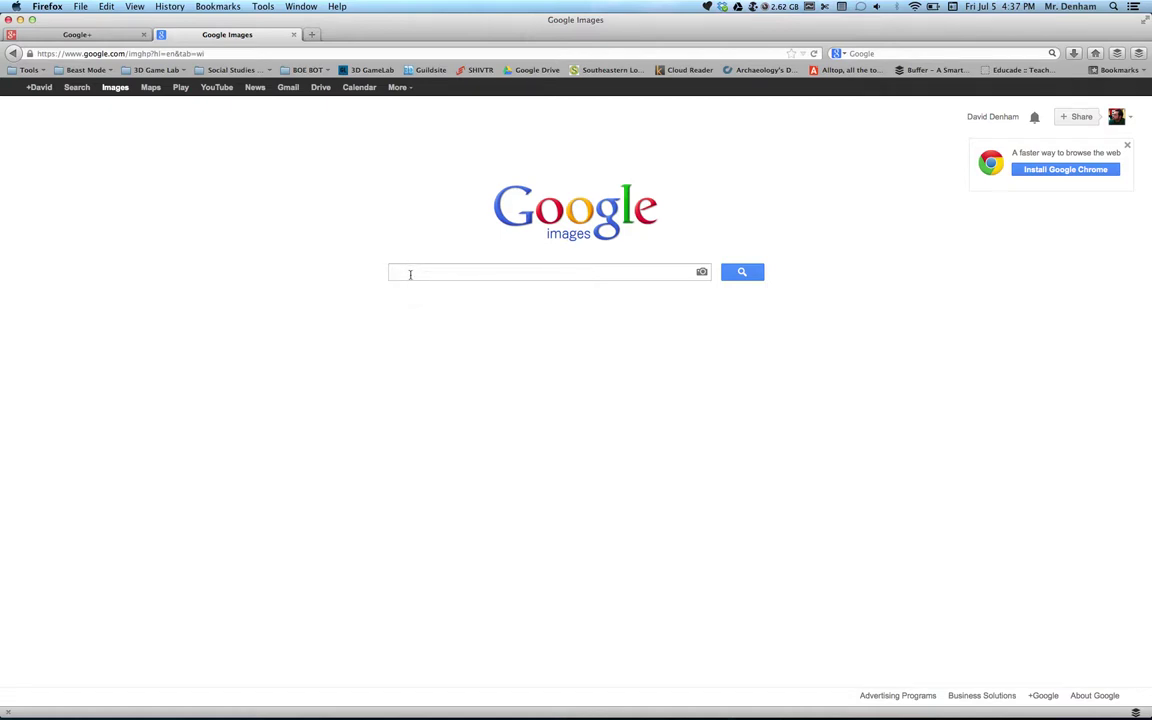
type("chromebook")
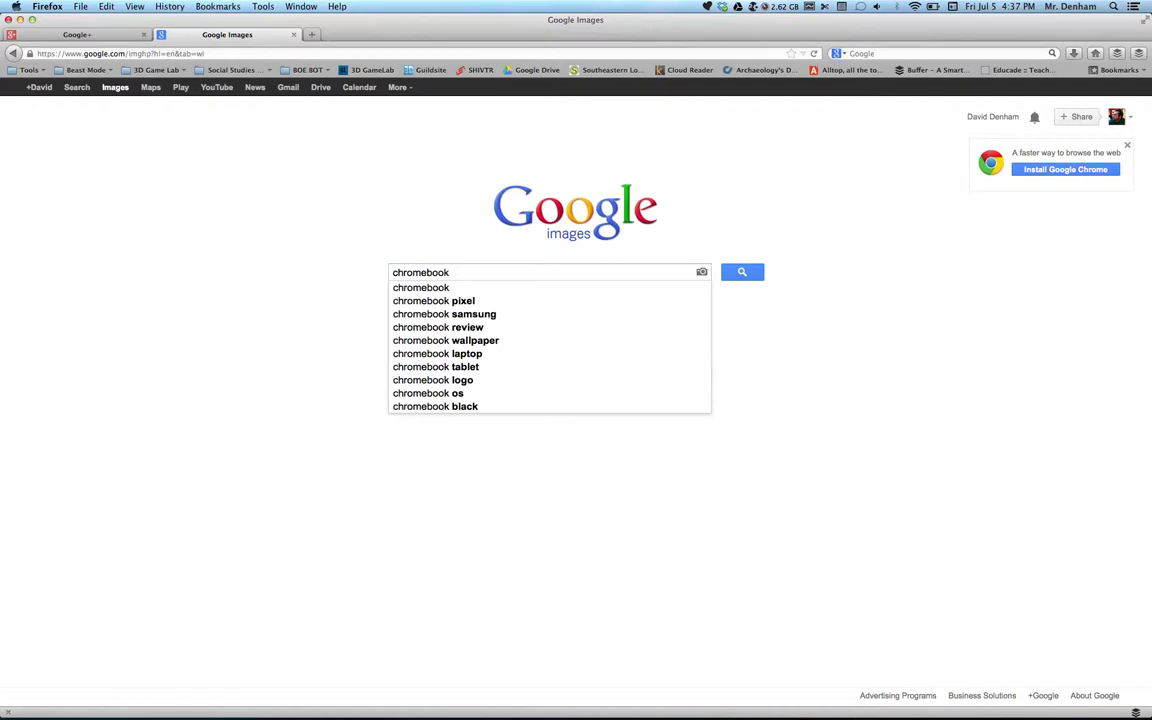
key("Return")
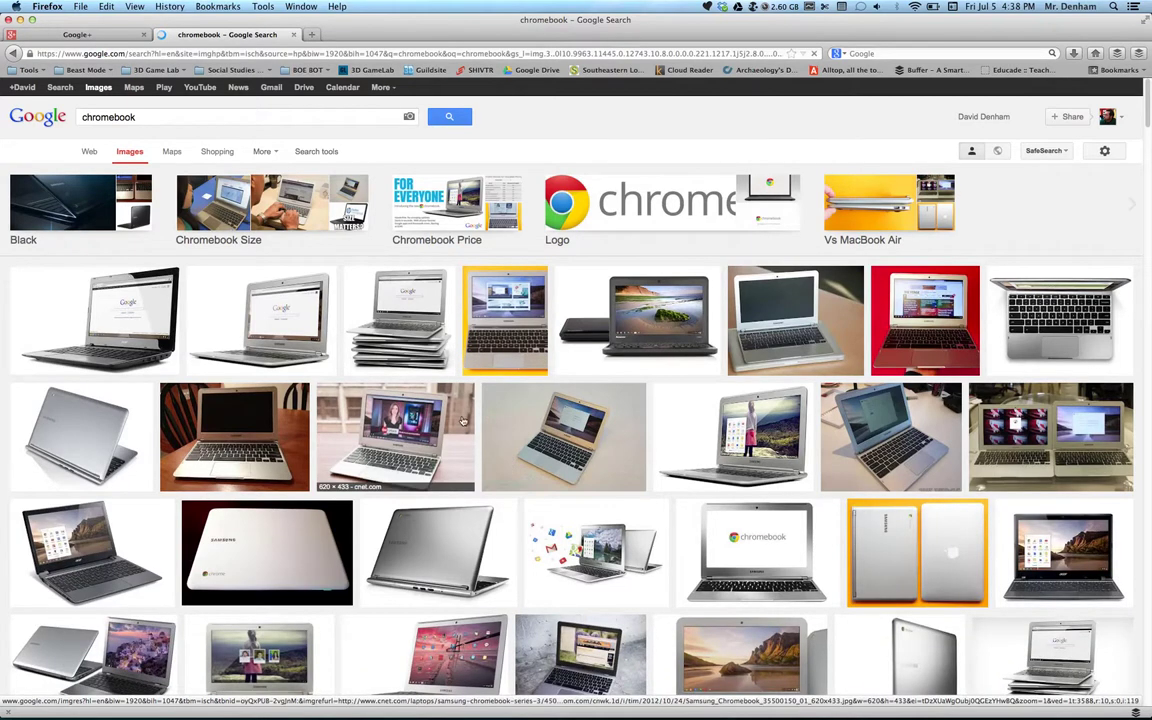
Scroll through the chromebook image results, then carry the search over to Google Maps
scroll(463, 421, "down", 3)
scroll(445, 409, "up", 1)
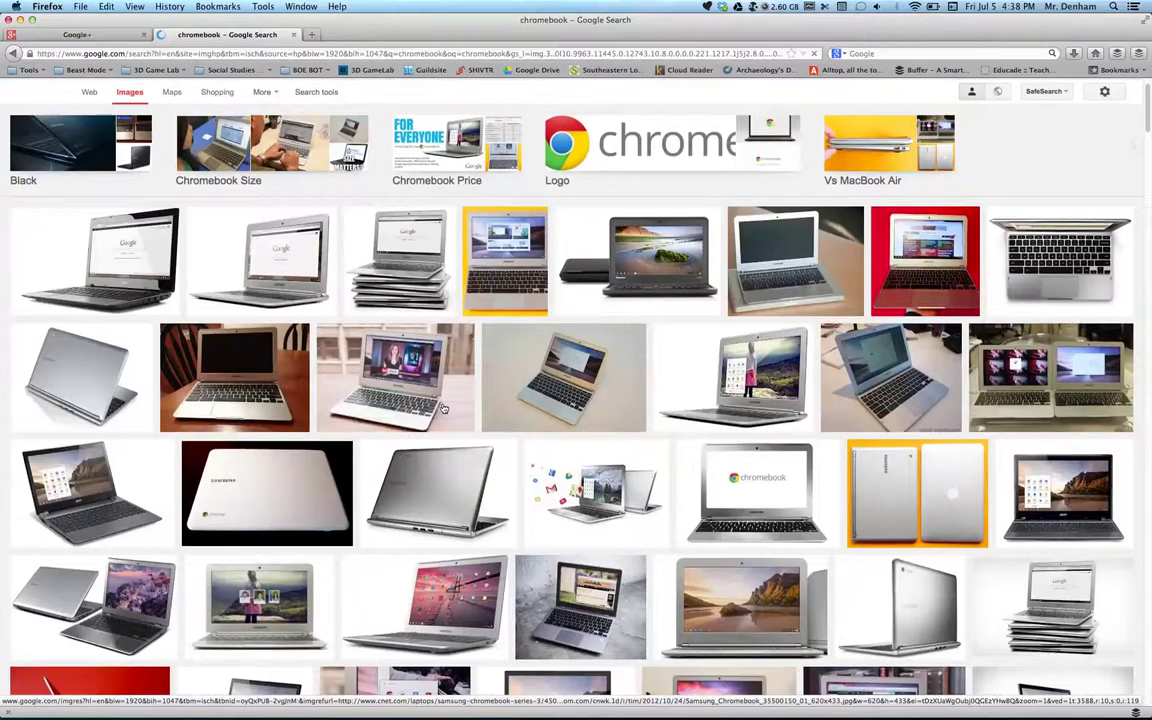
scroll(445, 409, "down", 5)
scroll(210, 230, "up", 8)
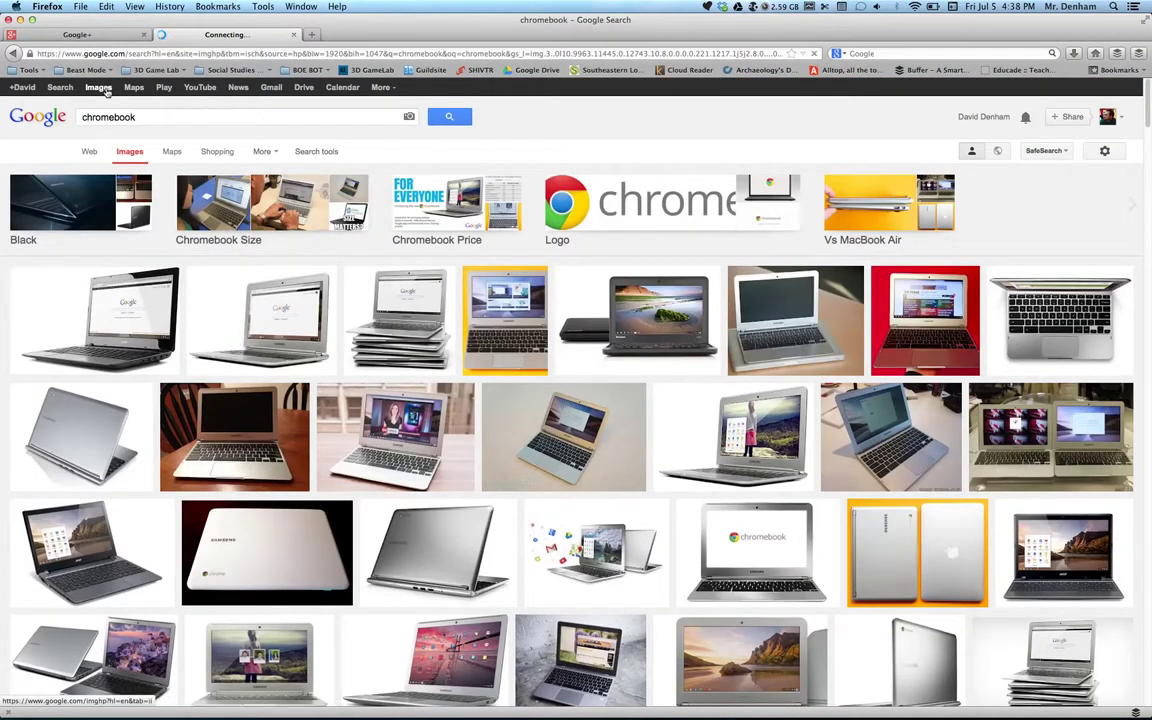
left_click(135, 88)
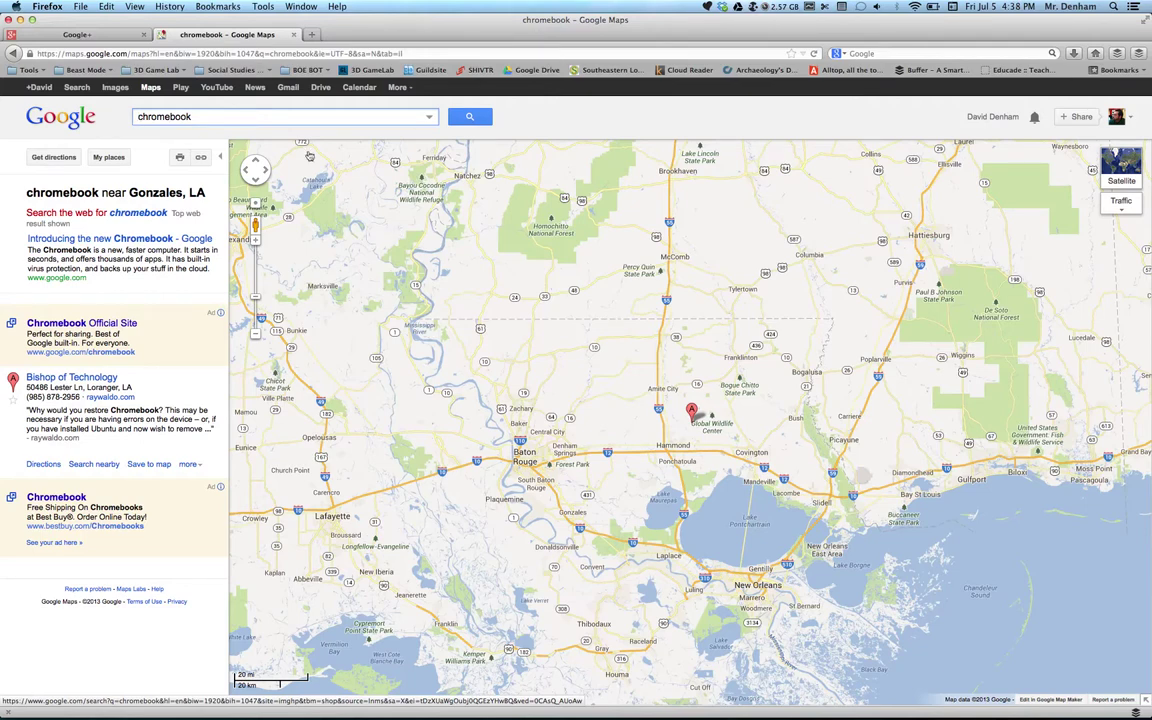
Open the Google Play store front page from Play in the Google bar
left_click(181, 88)
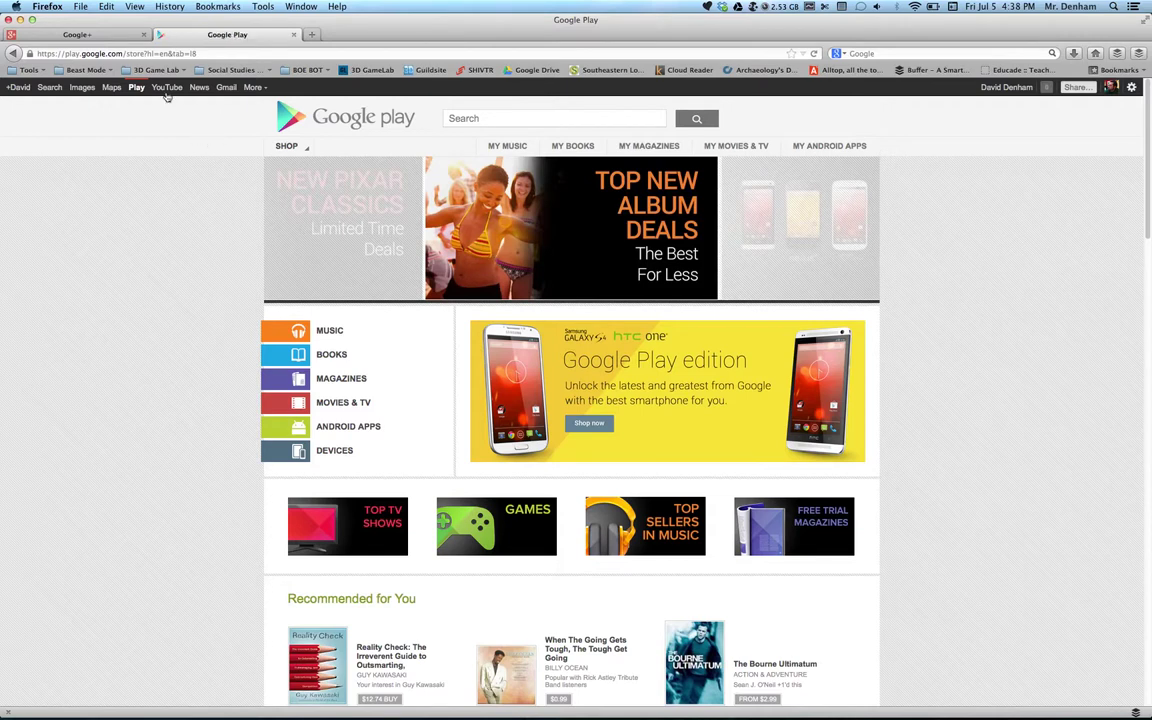
left_click(168, 88)
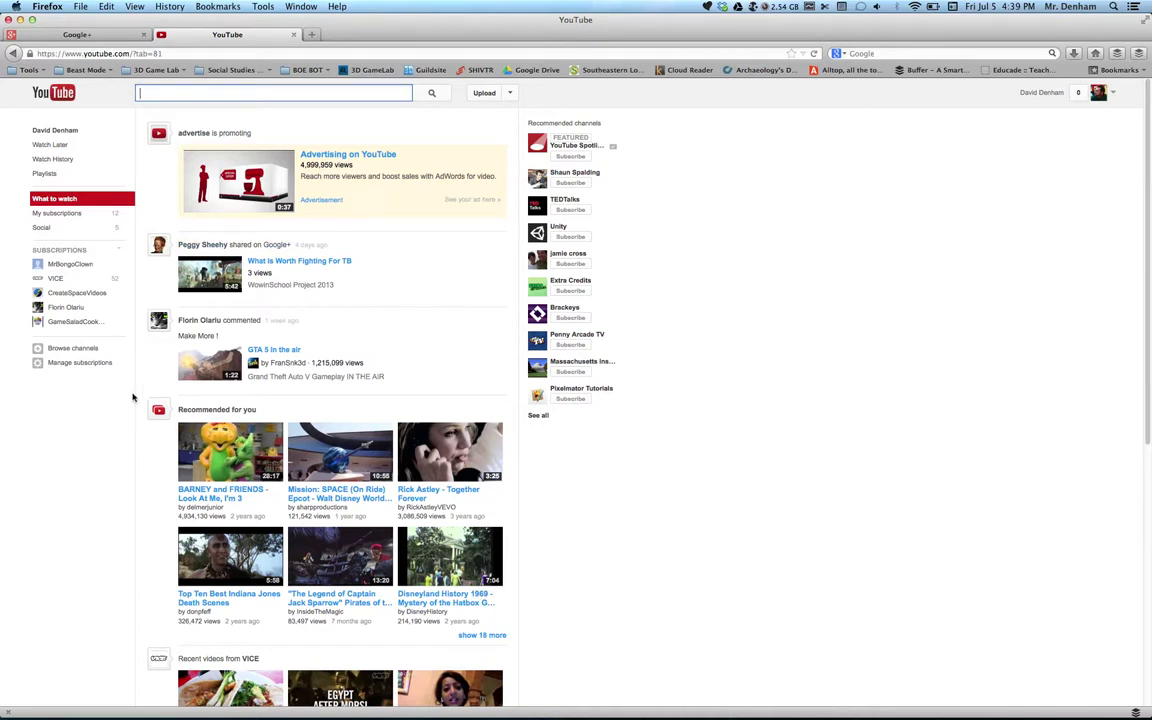
scroll(136, 180, "down", 2)
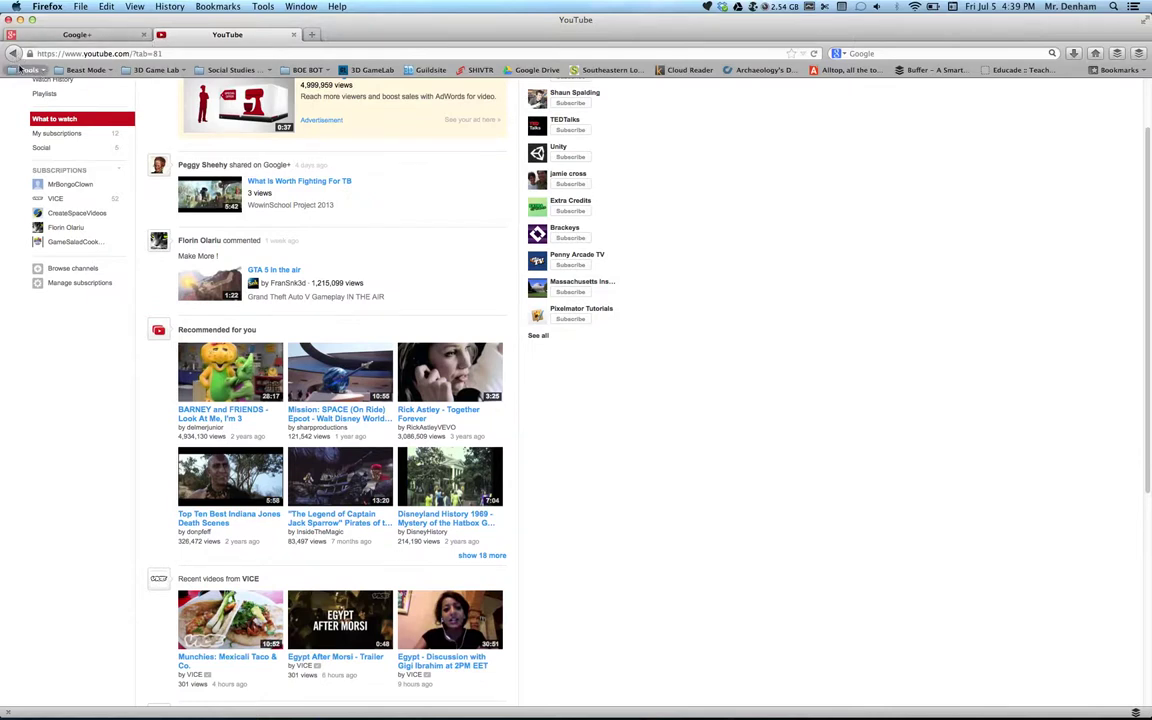
scroll(101, 118, "up", 2)
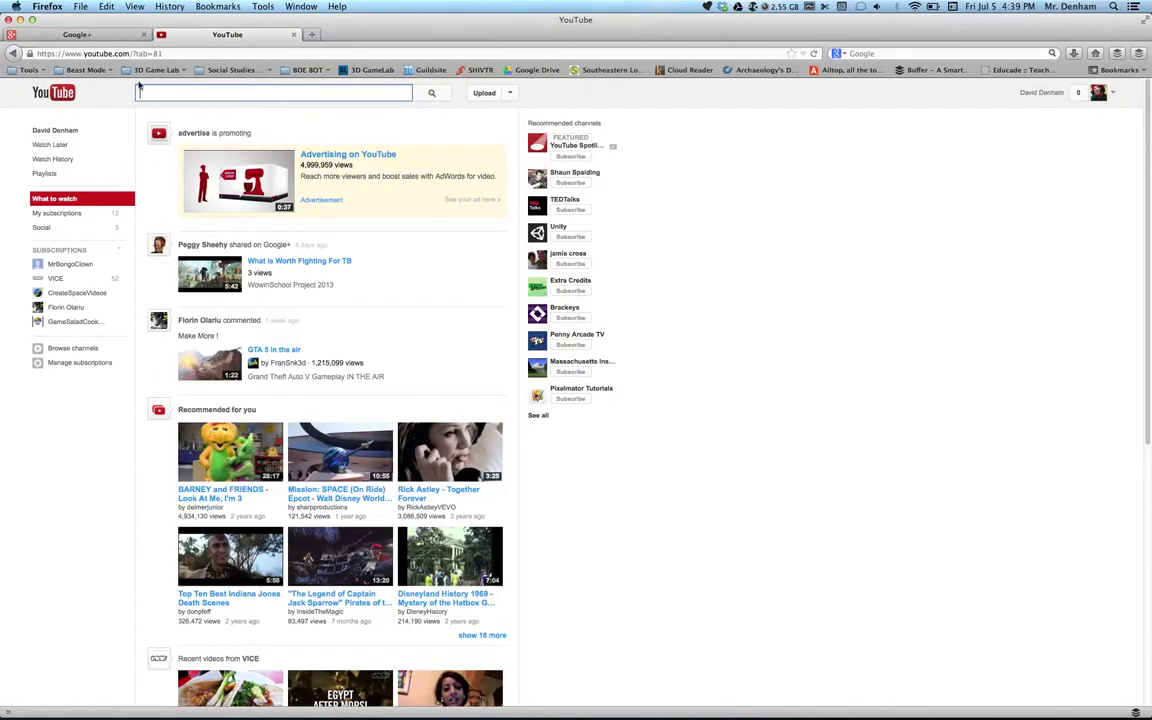
left_click(13, 53)
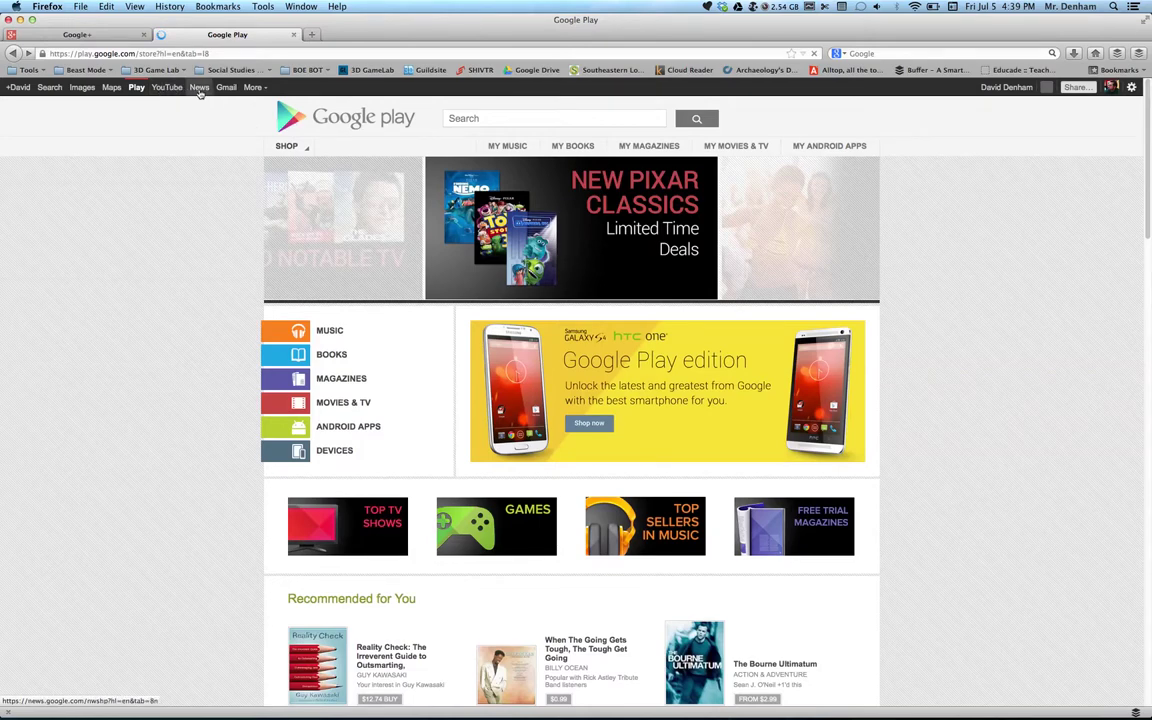
left_click(200, 88)
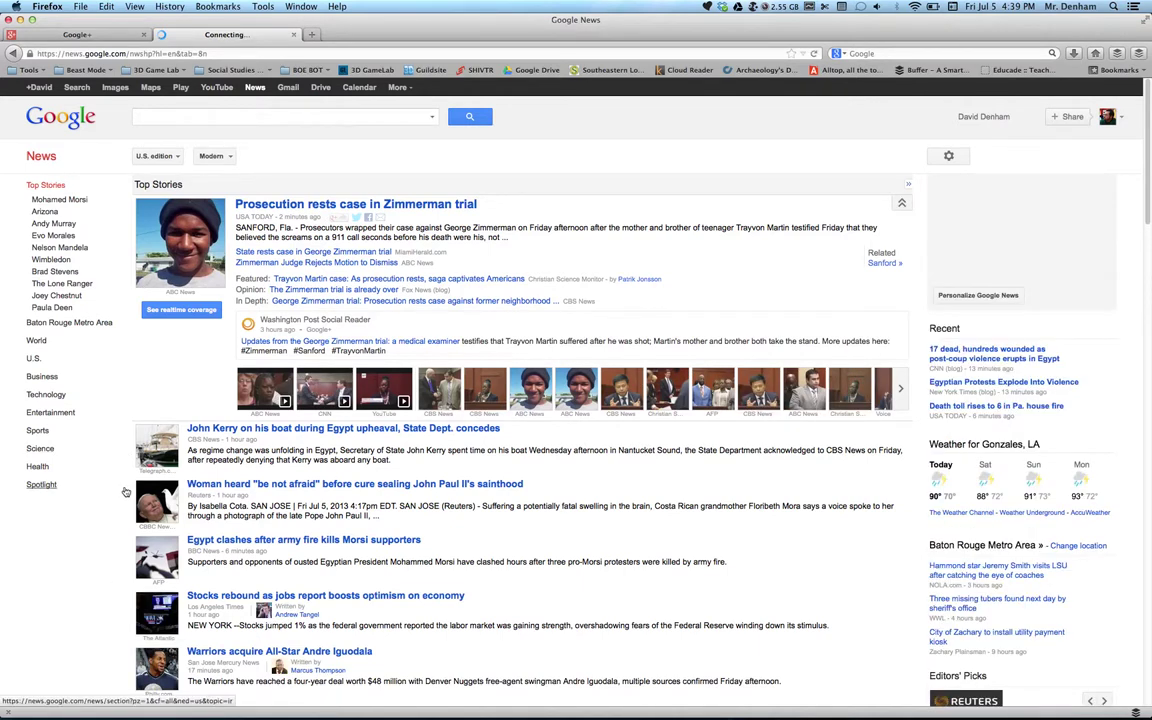
Click an item on the Google News page, then open the Gmail inbox
left_click(65, 384)
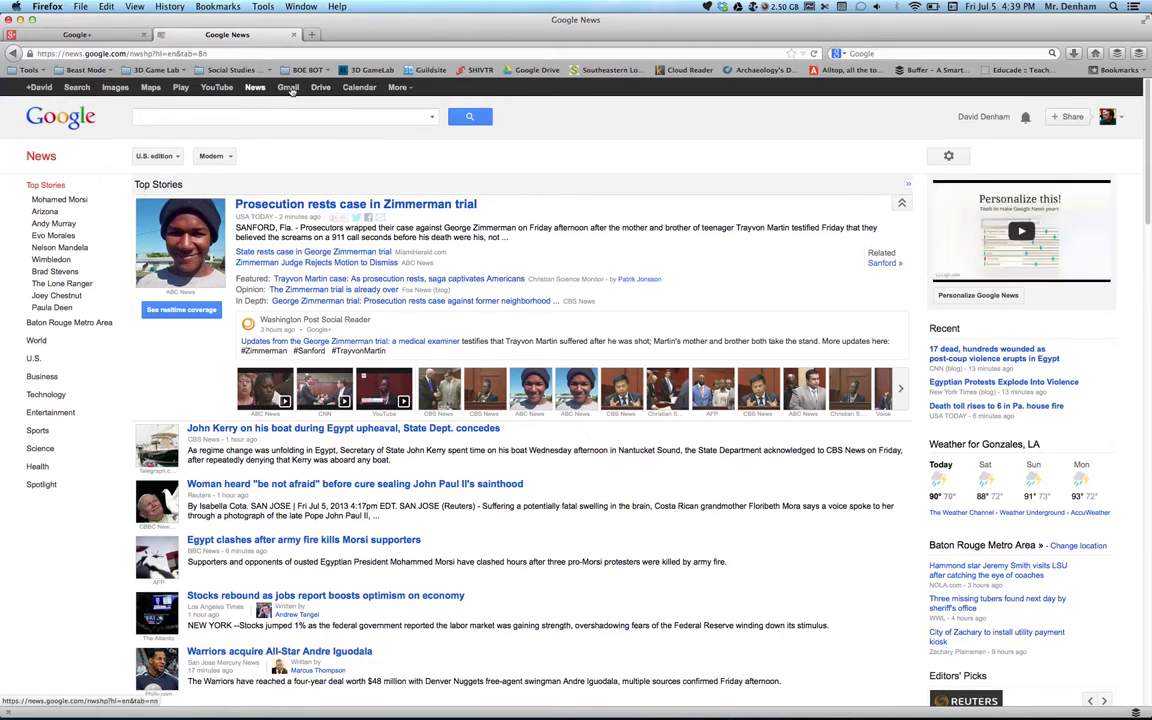
left_click(288, 88)
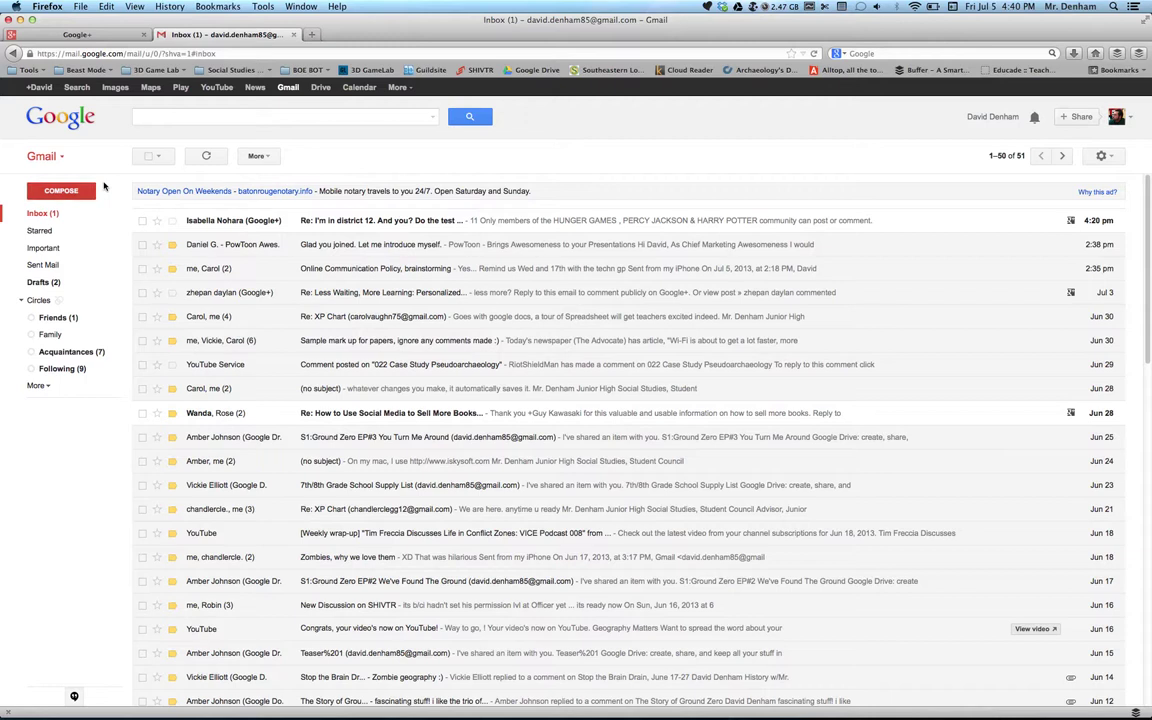
Open Google Drive's My Drive in a new tab and check which new items can be created
left_click(286, 88)
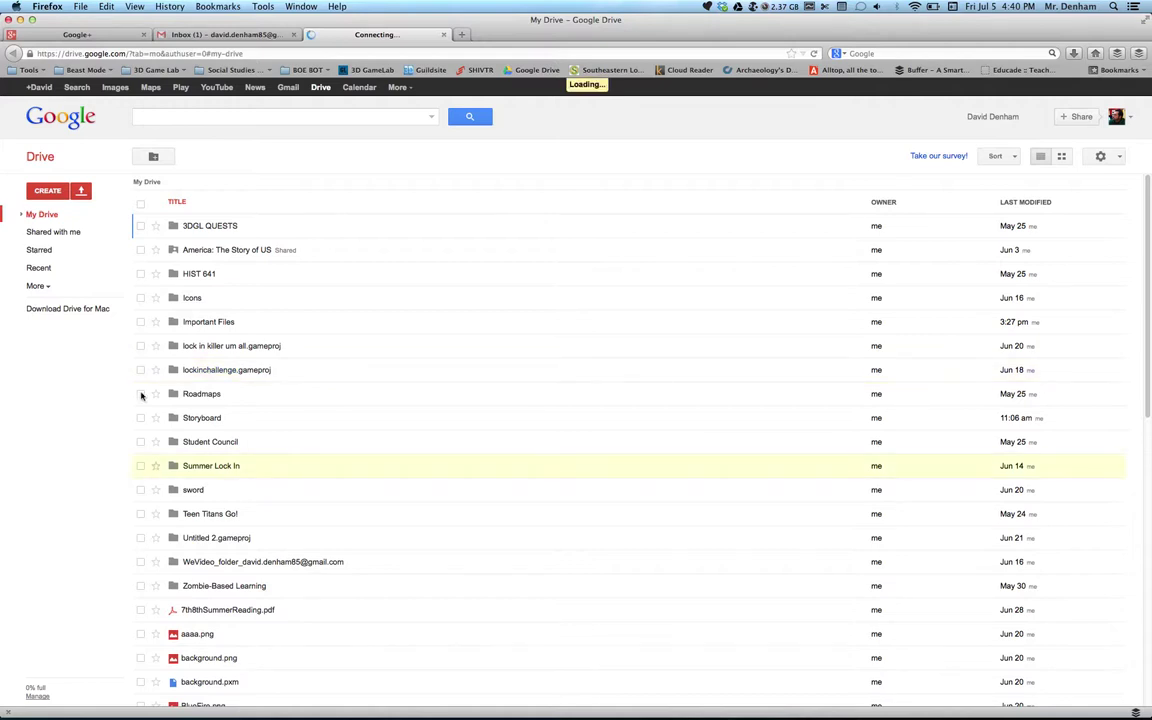
left_click(53, 196)
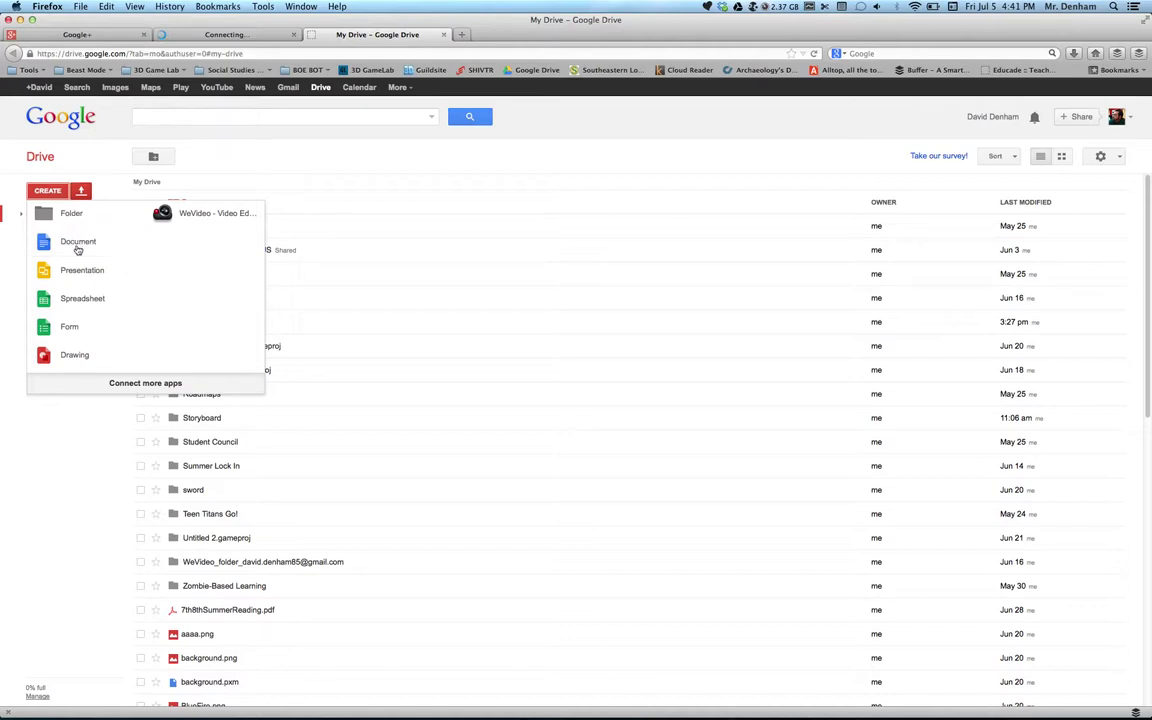
Open Google Calendar's week of Jun 30 – Jul 6, 2013 in a new tab beside Drive
left_click(517, 112)
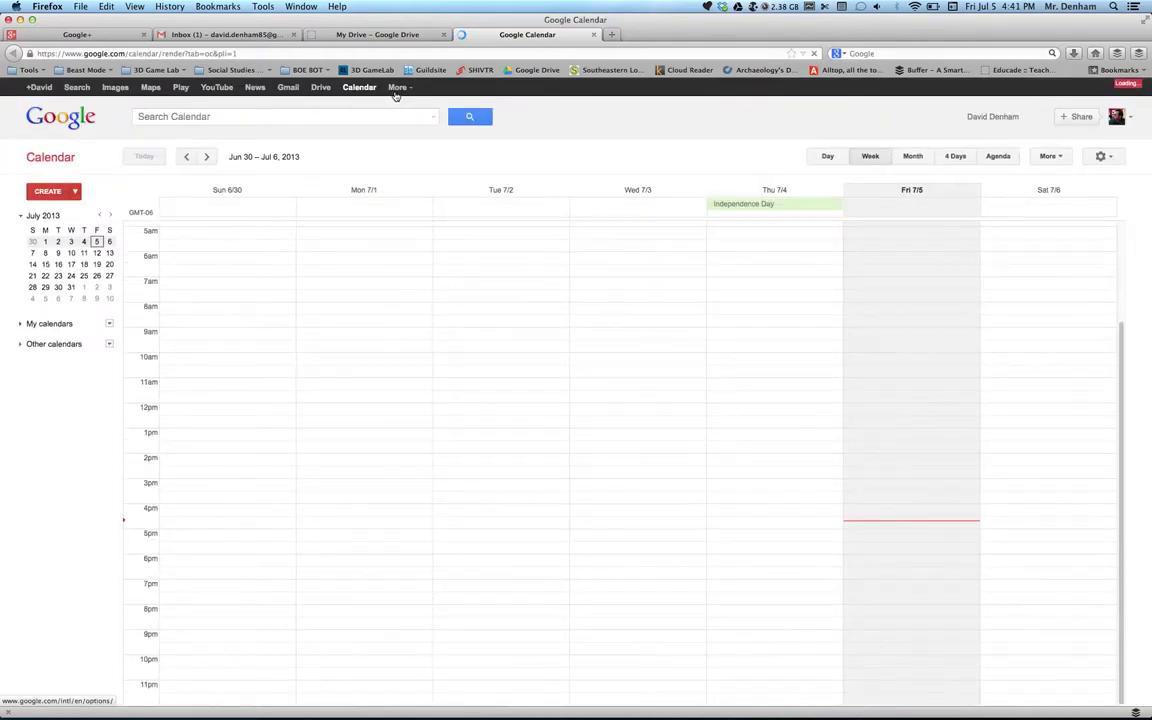
Look over the Calendar week, then open My Drive in a new tab and show its upload options
left_click(358, 88)
left_click(400, 88)
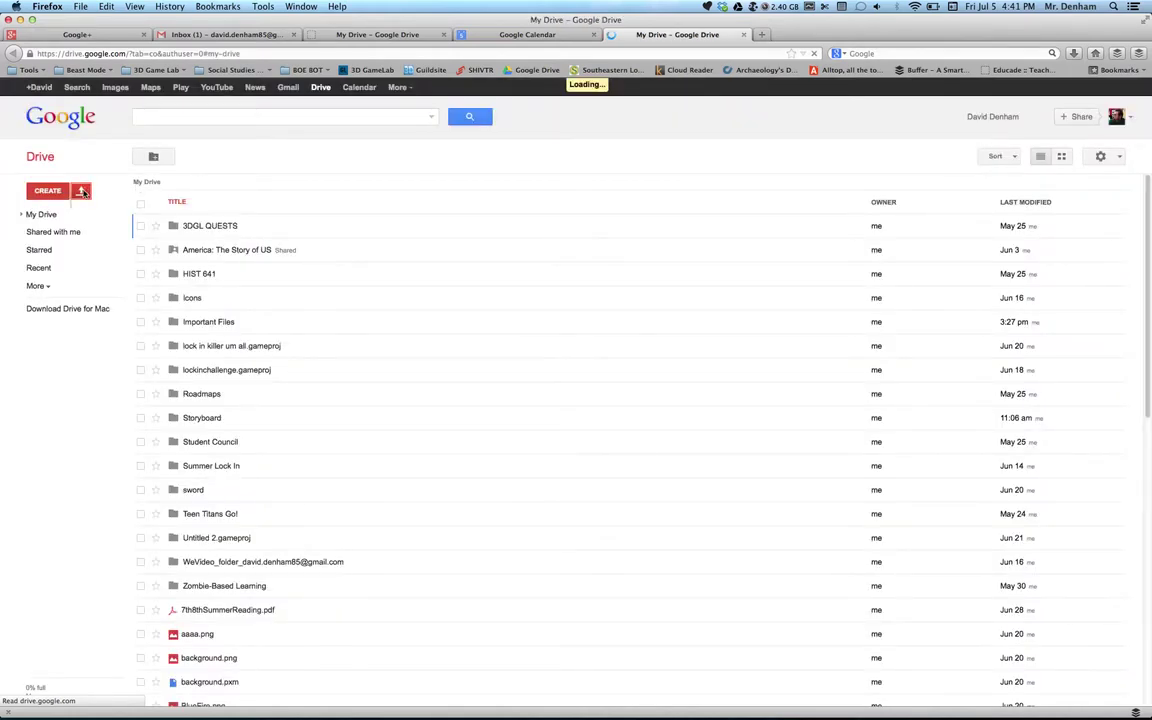
left_click(83, 190)
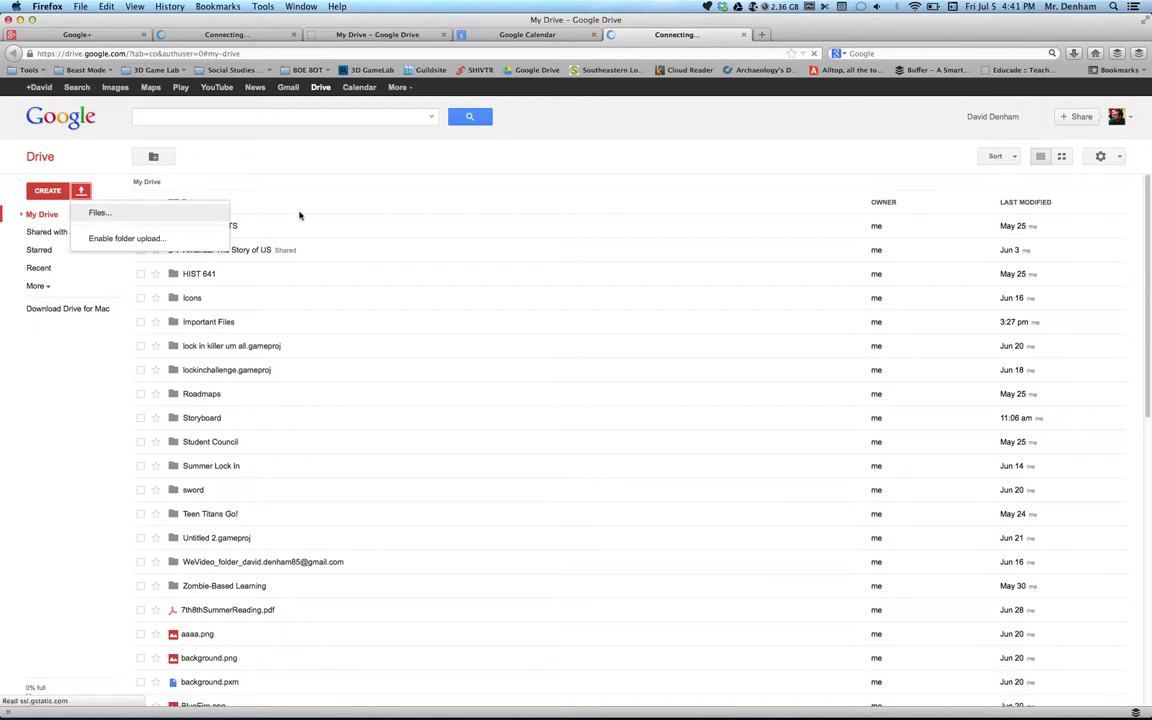
left_click(99, 213)
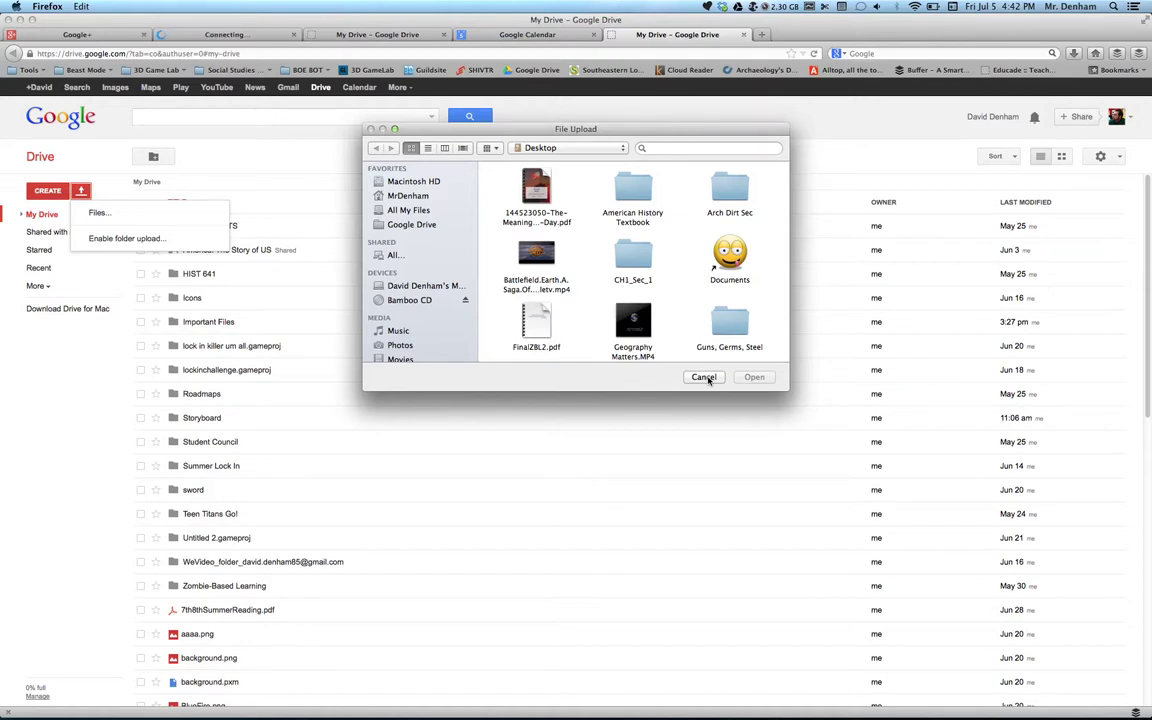
left_click(705, 377)
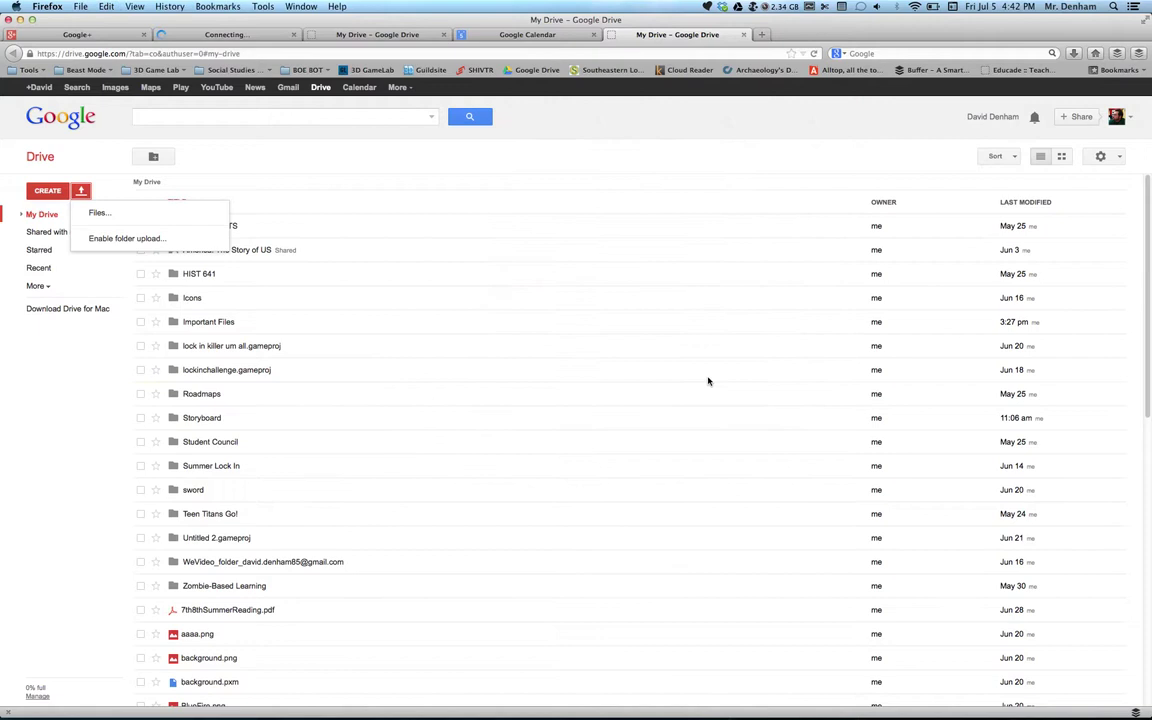
Open Google+ Photos from the More services list, showing the 2013-06-14 Highlights group
left_click(397, 87)
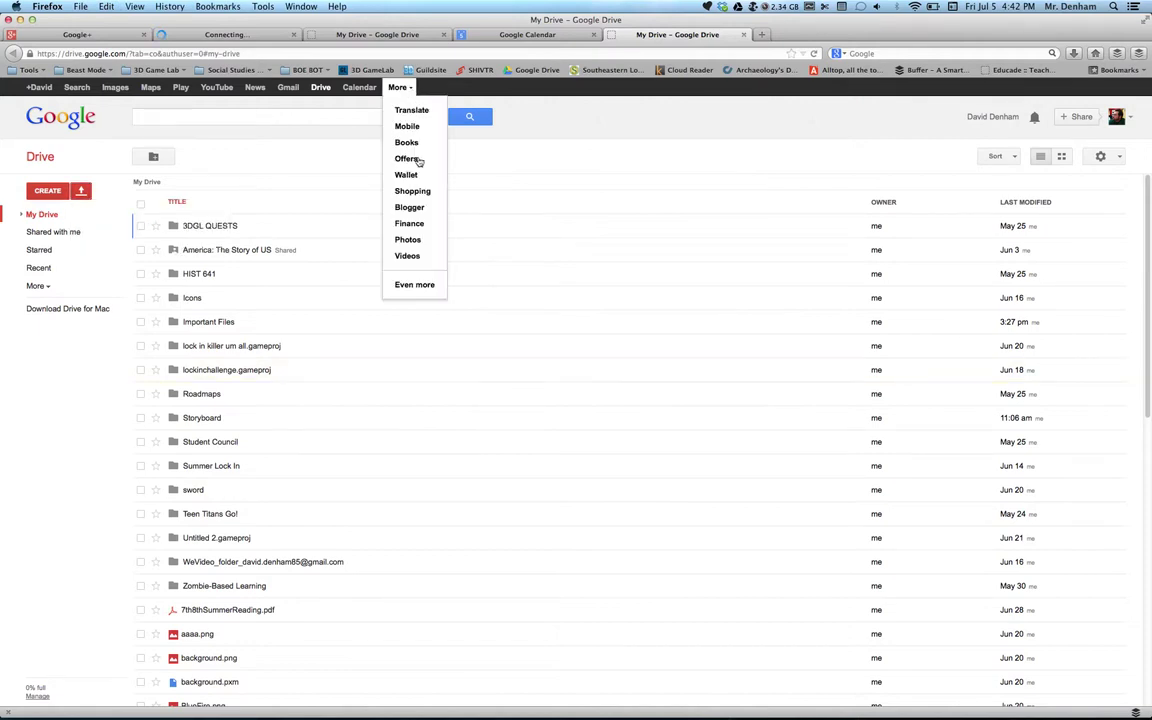
left_click(419, 231)
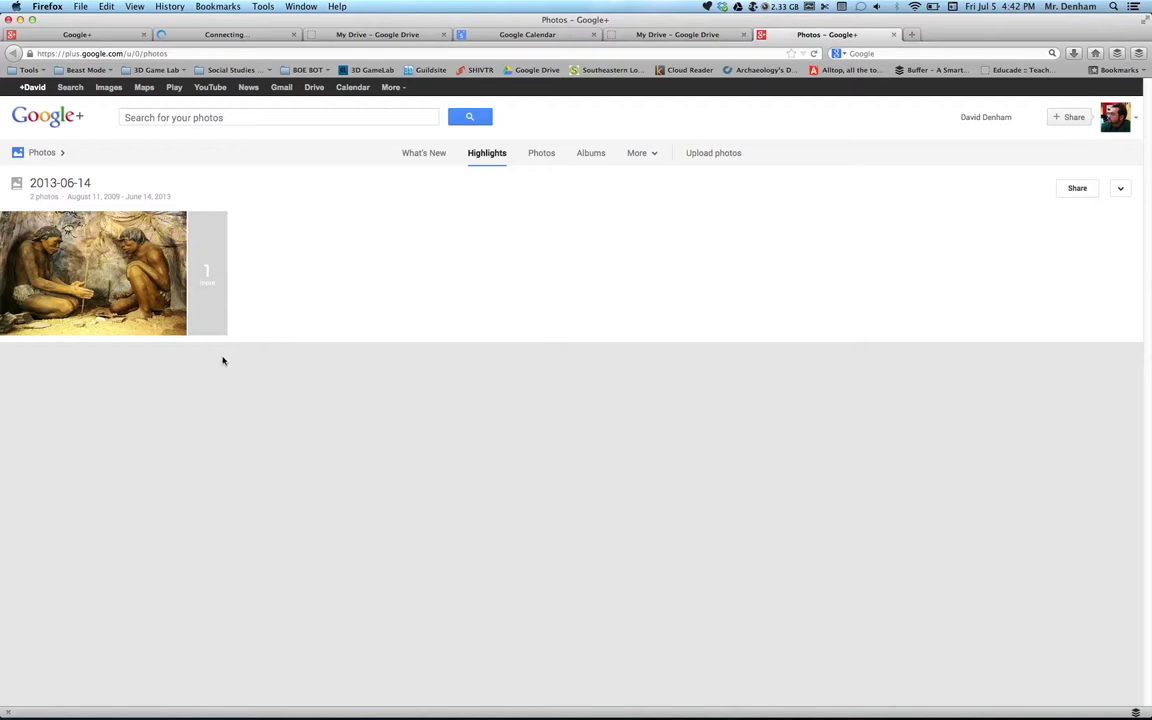
left_click(393, 88)
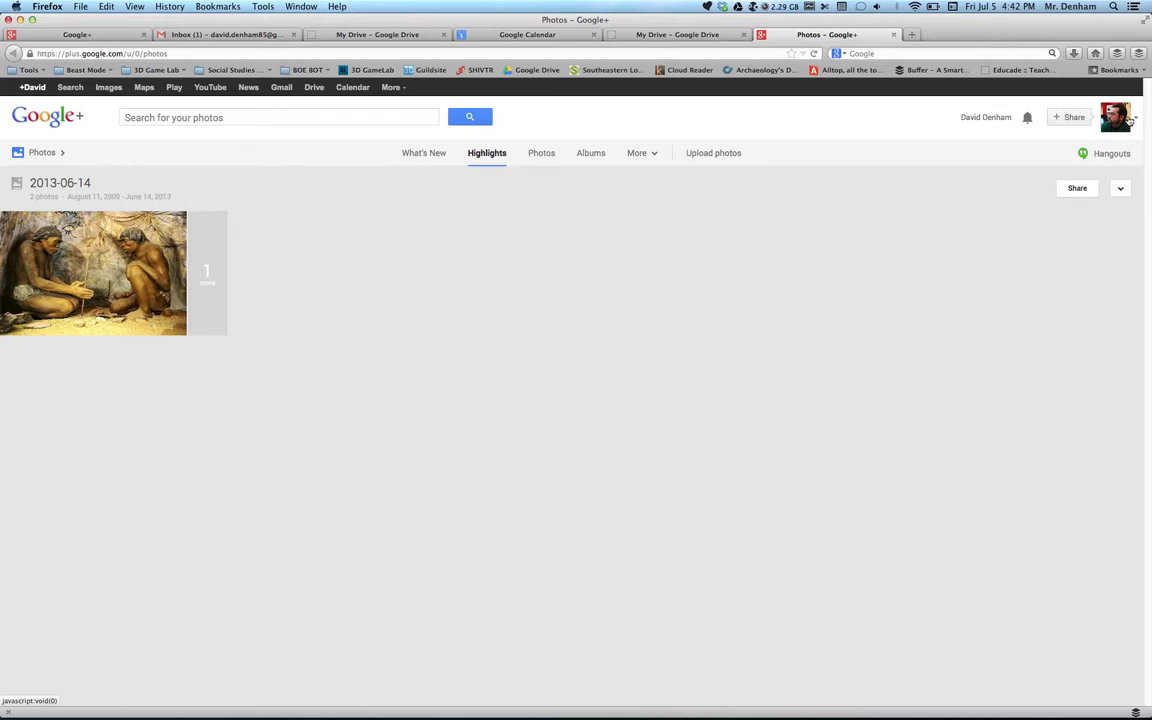
left_click(1128, 120)
left_click(1134, 119)
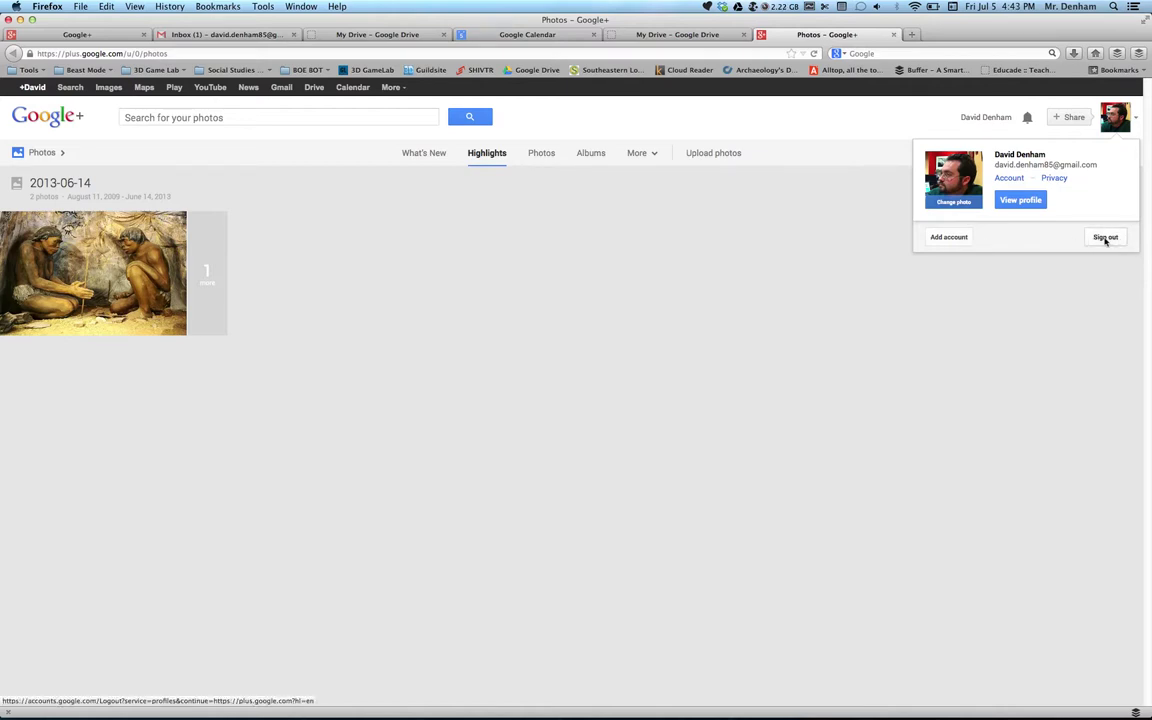
Choose Sign out from the Google account menu in Google+ Photos
left_click(1105, 238)
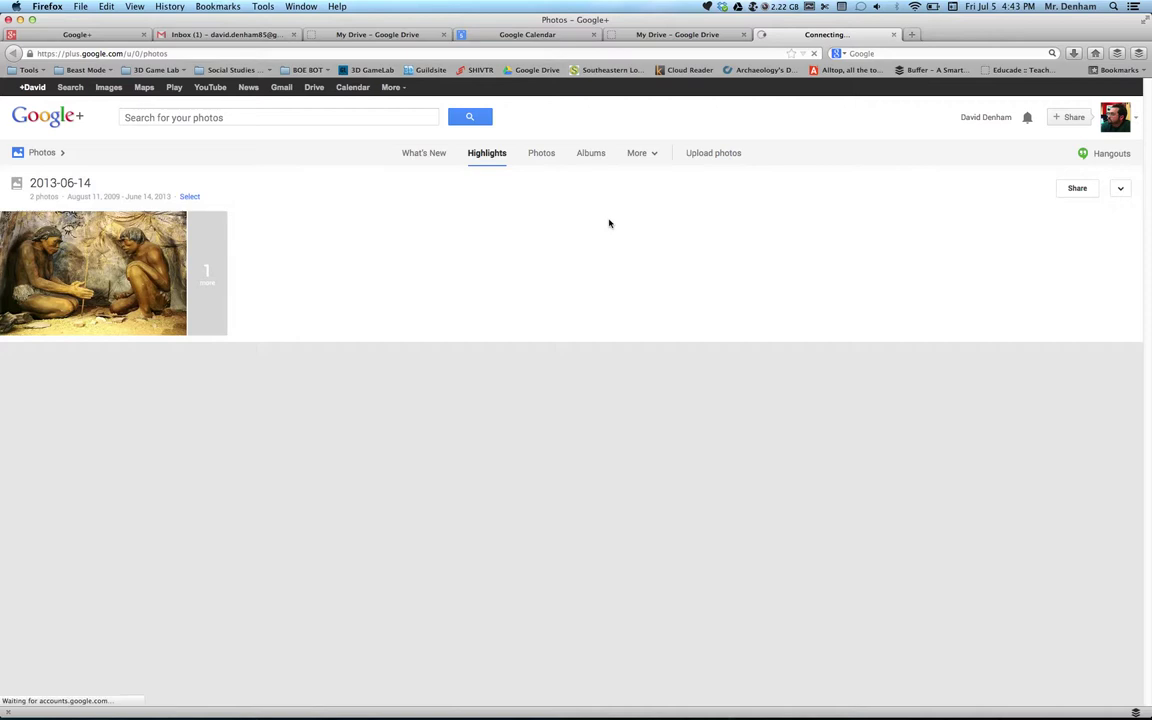